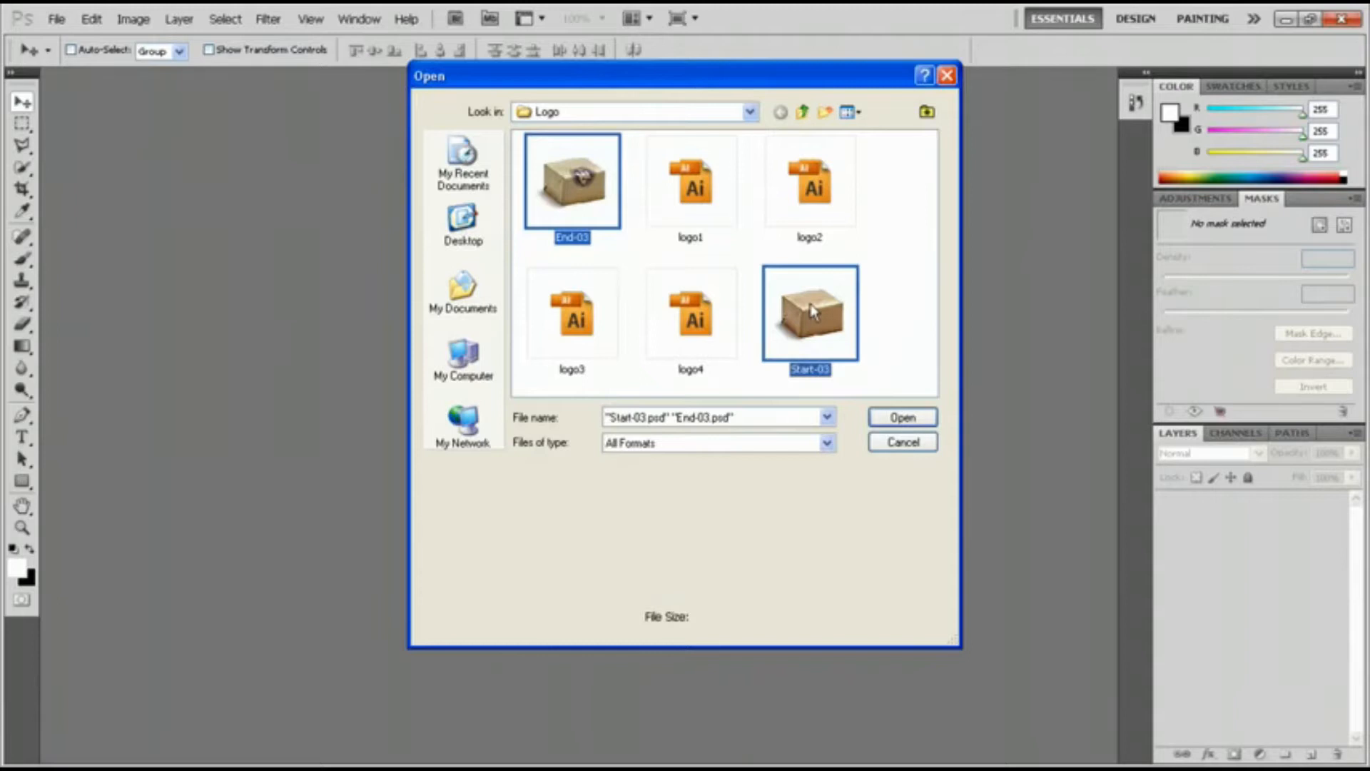
# Open Start-03.psd and End-03.psd and place them side by side as floating document windows
pyautogui.click(892, 416)
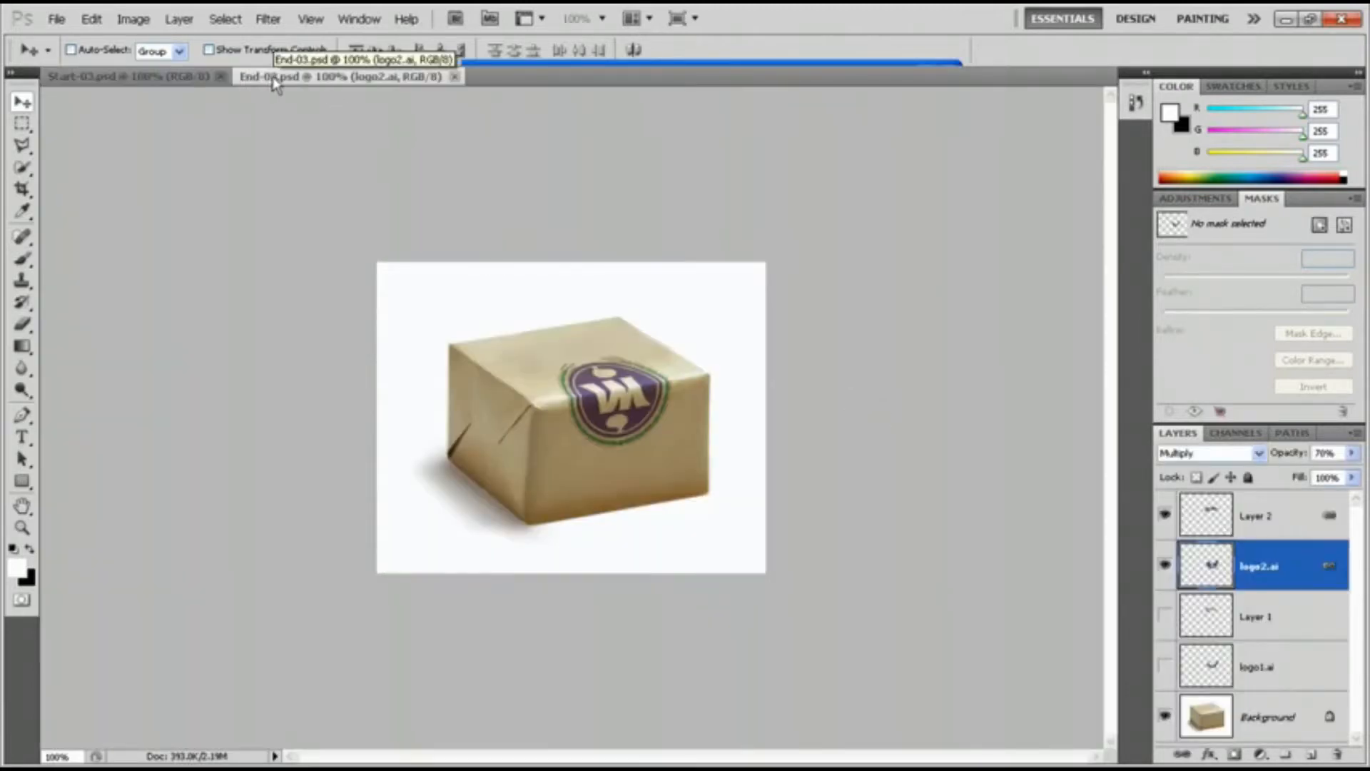
pyautogui.click(150, 76)
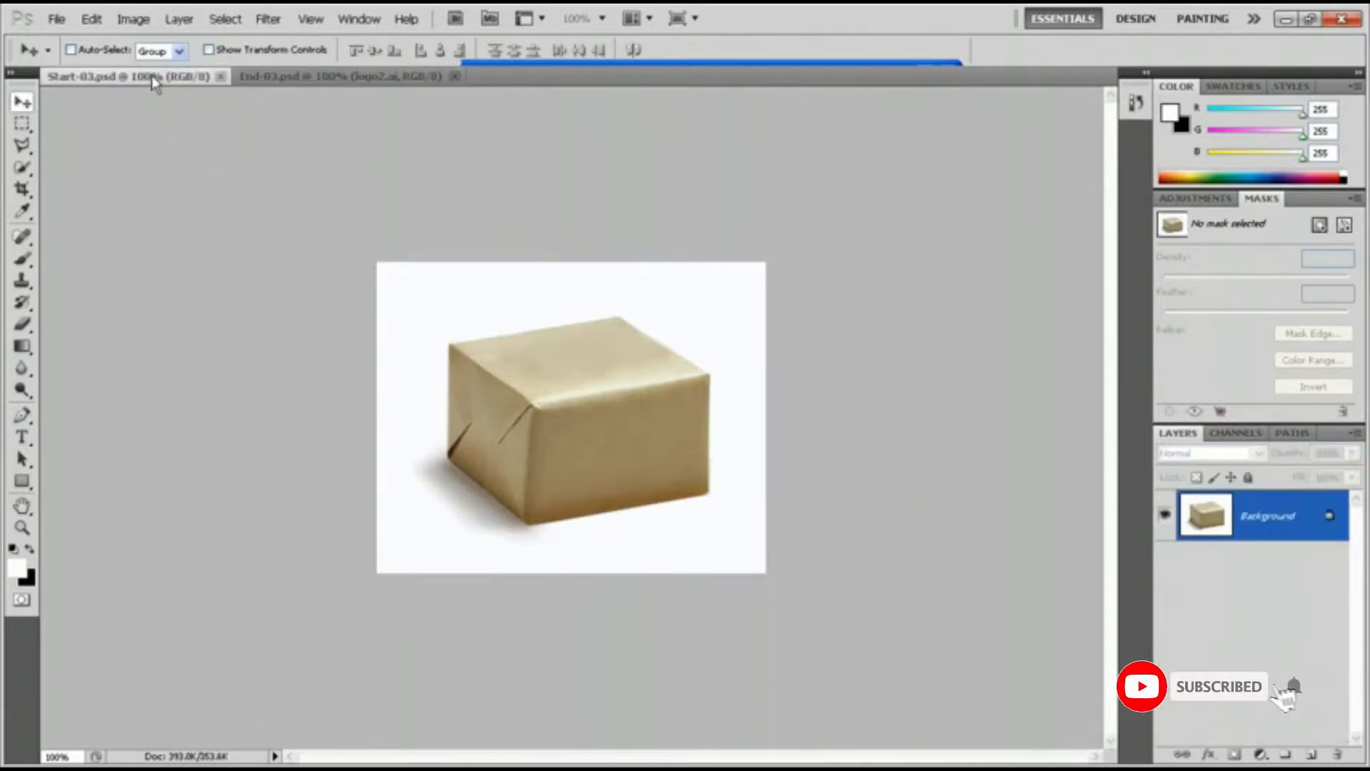
pyautogui.click(311, 82)
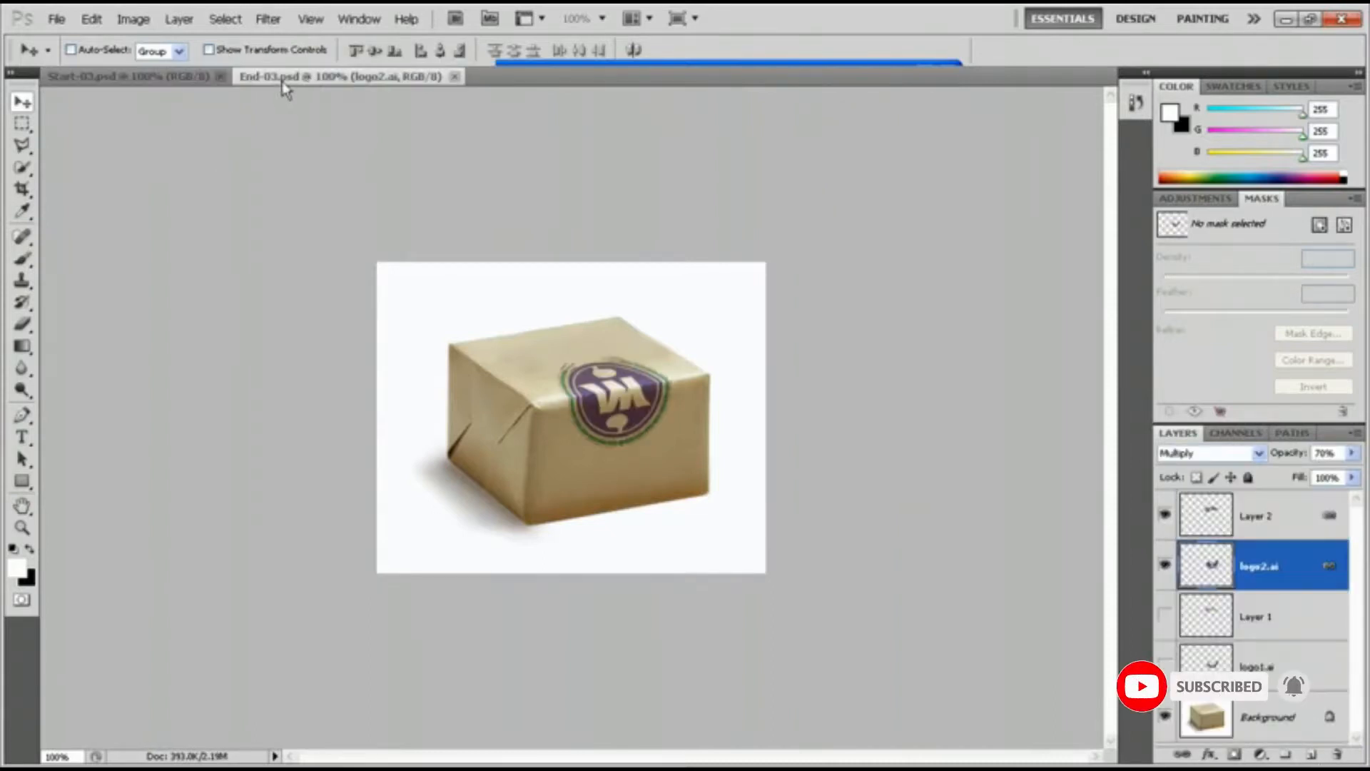
pyautogui.moveTo(259, 82); pyautogui.dragTo(685, 209)
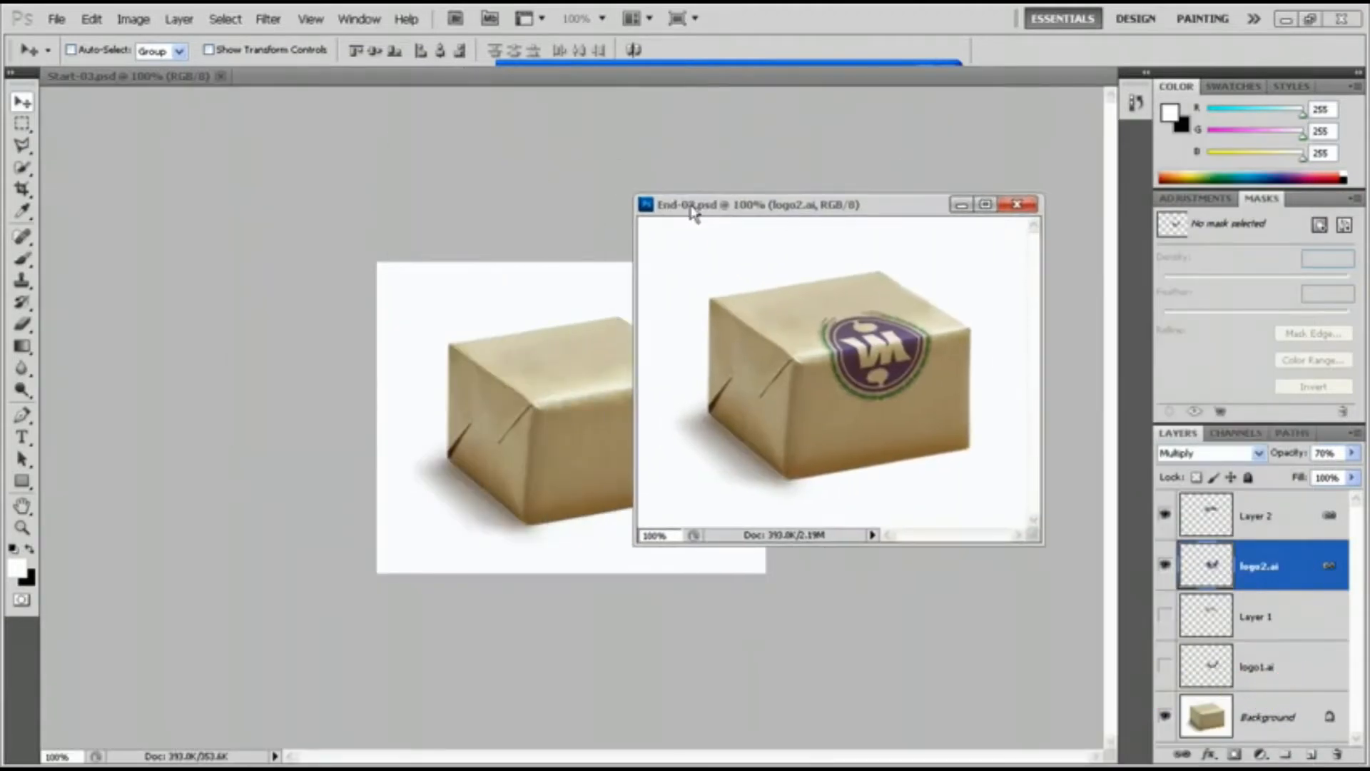
pyautogui.click(125, 78)
pyautogui.moveTo(126, 80); pyautogui.dragTo(256, 208)
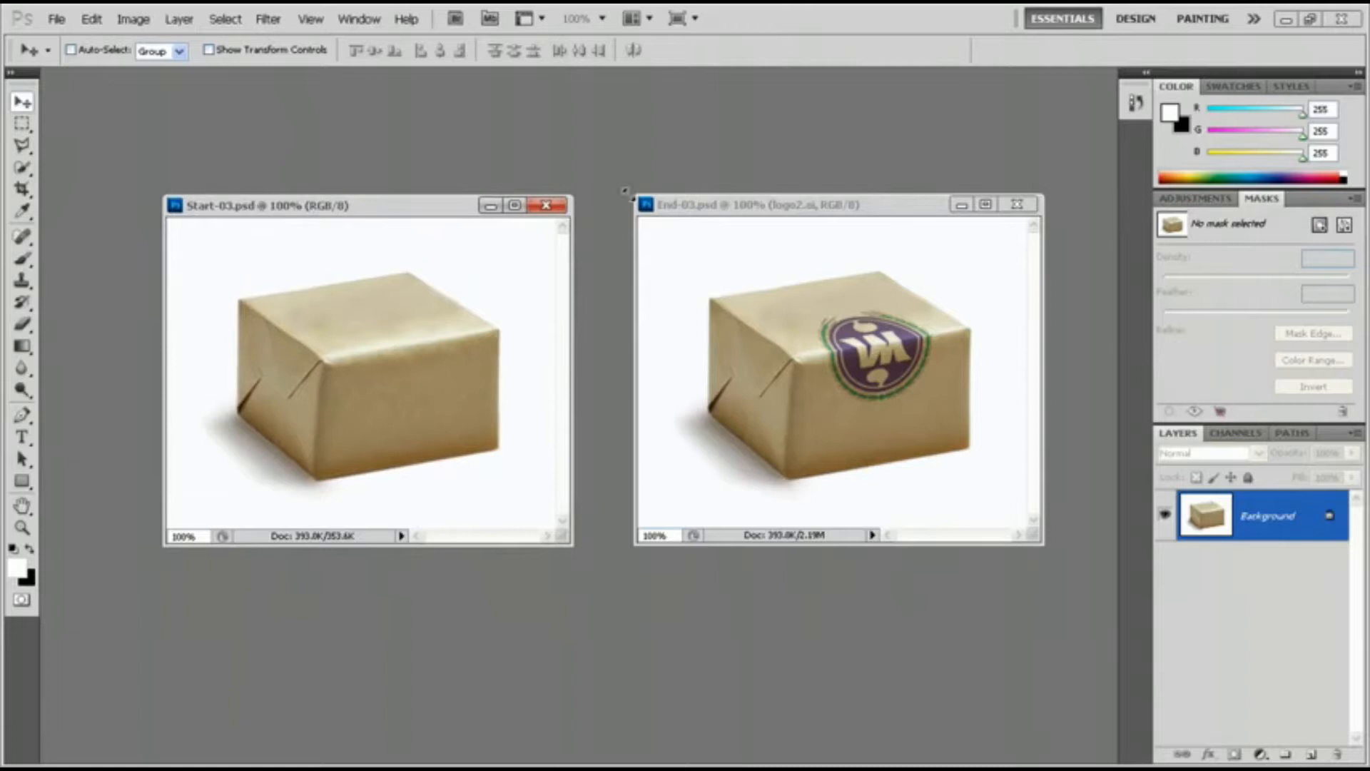
# Open the logo2 file from the Logo folder, rasterized at 4.76 × 4.59 cm, 72 pixels/inch, in CMYK Color
pyautogui.click(56, 19)
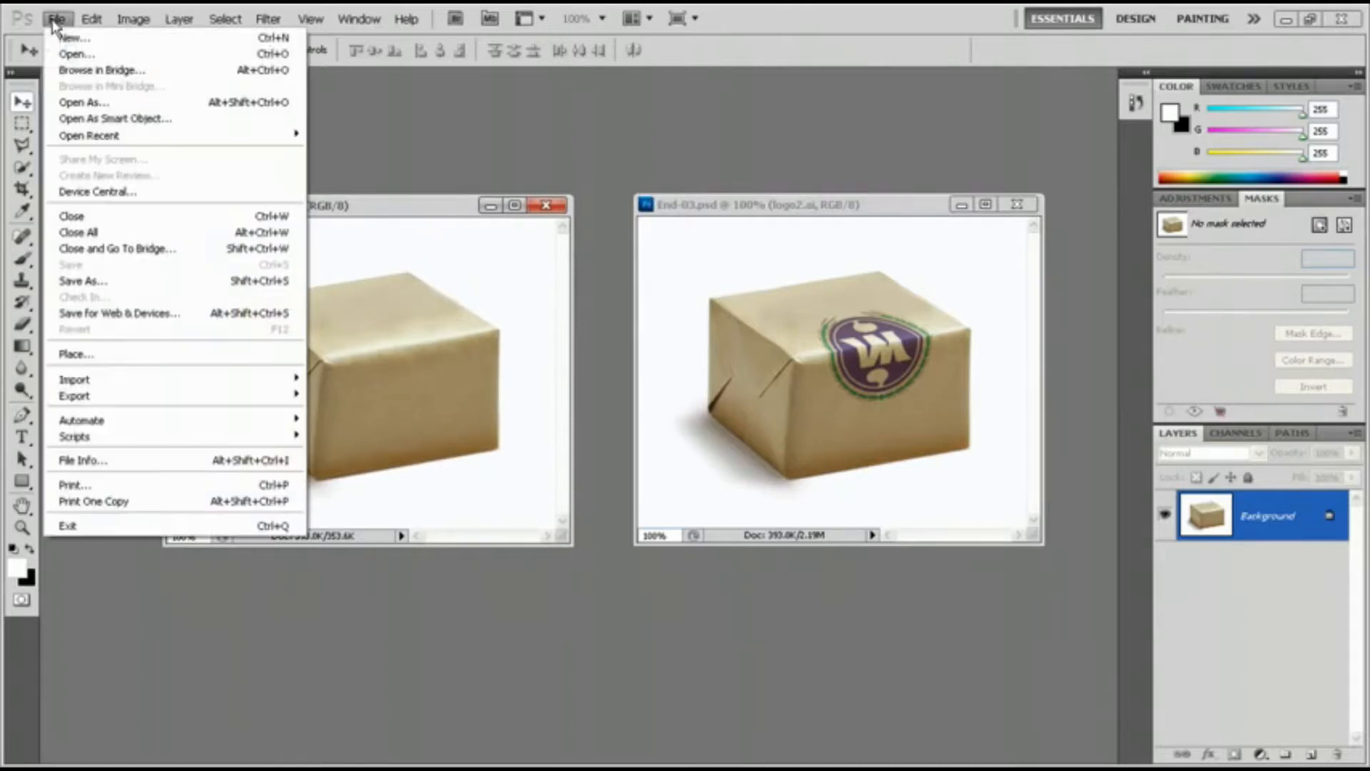
pyautogui.click(74, 55)
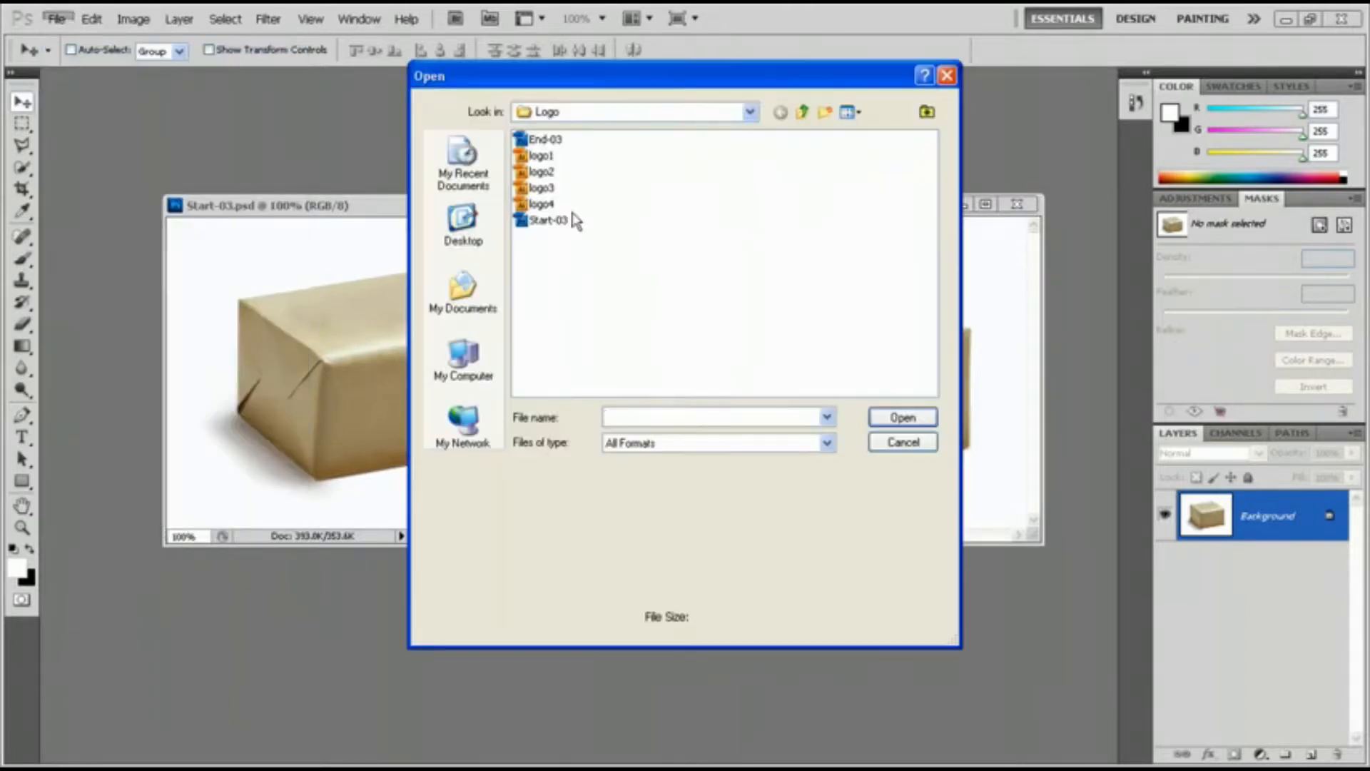
pyautogui.click(540, 175)
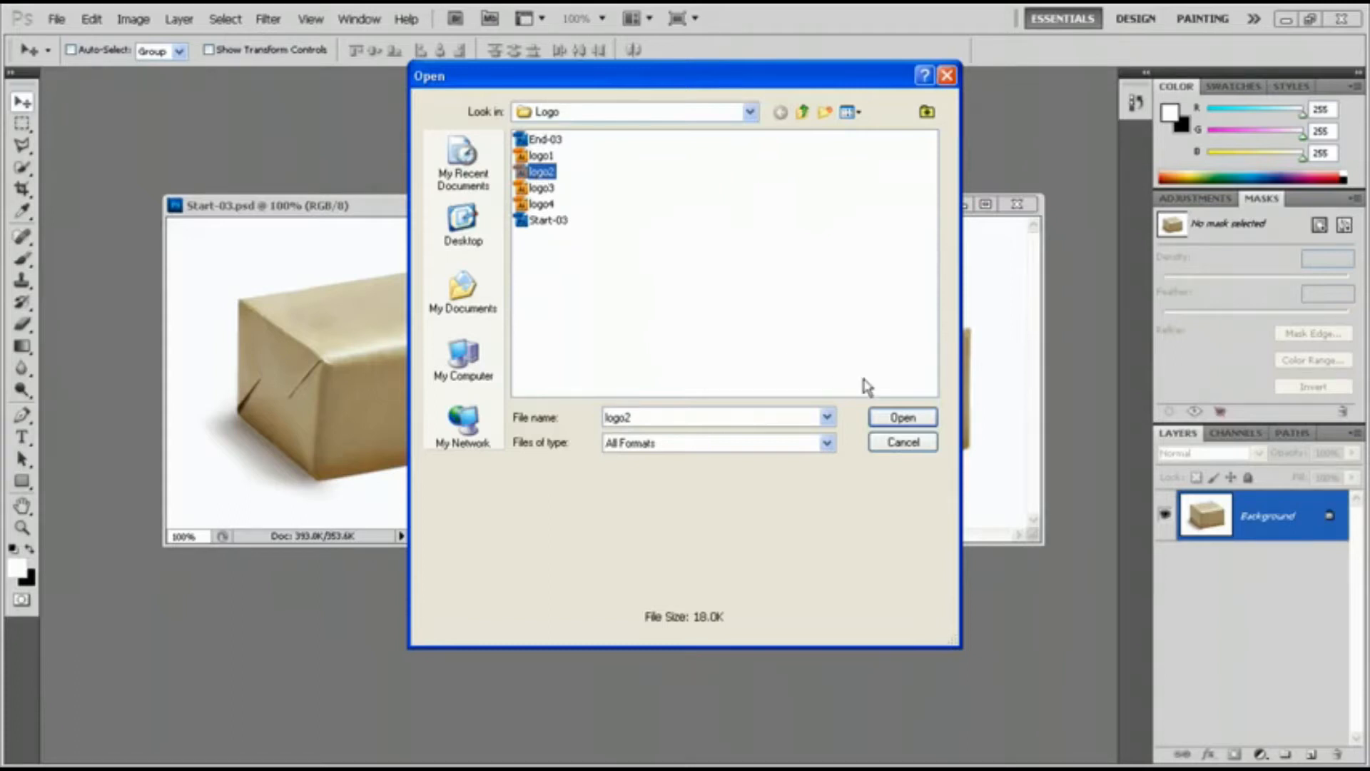
pyautogui.click(903, 416)
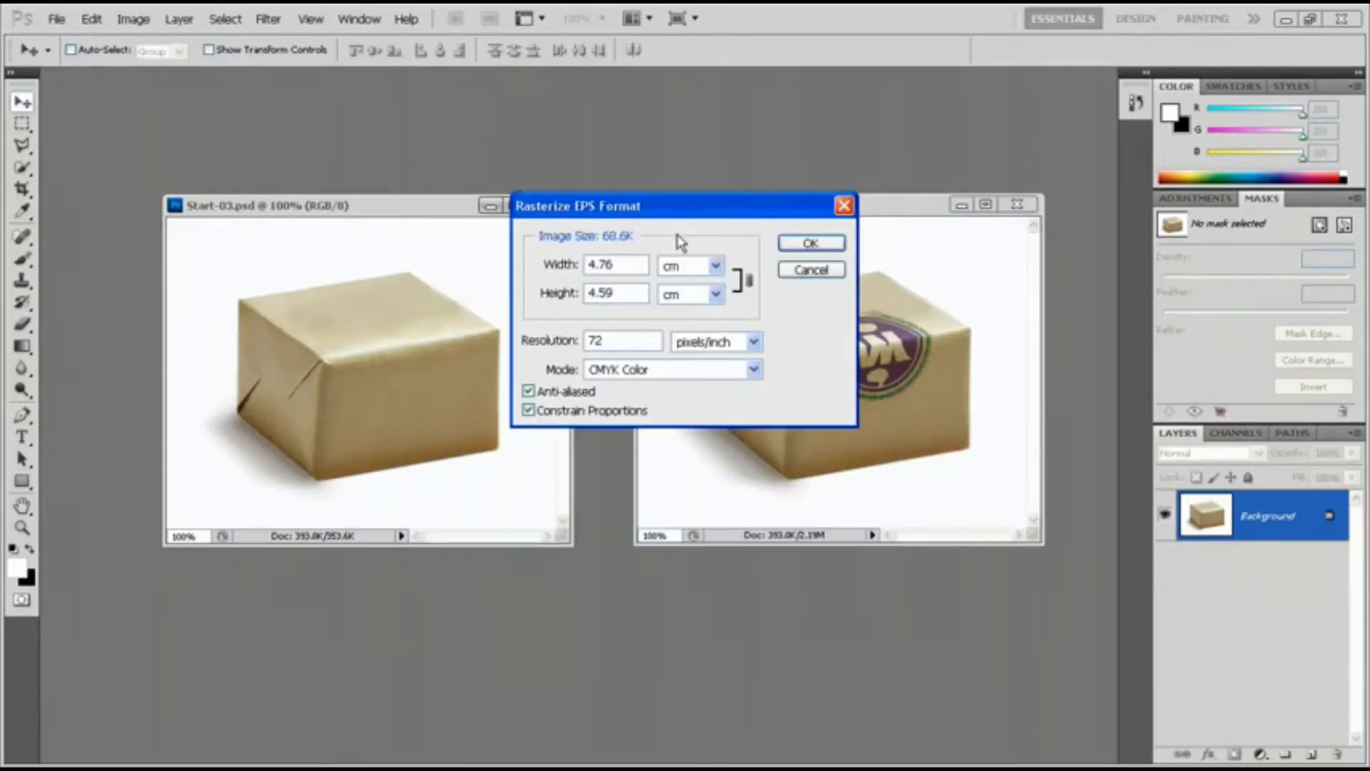
pyautogui.moveTo(678, 214); pyautogui.dragTo(630, 255)
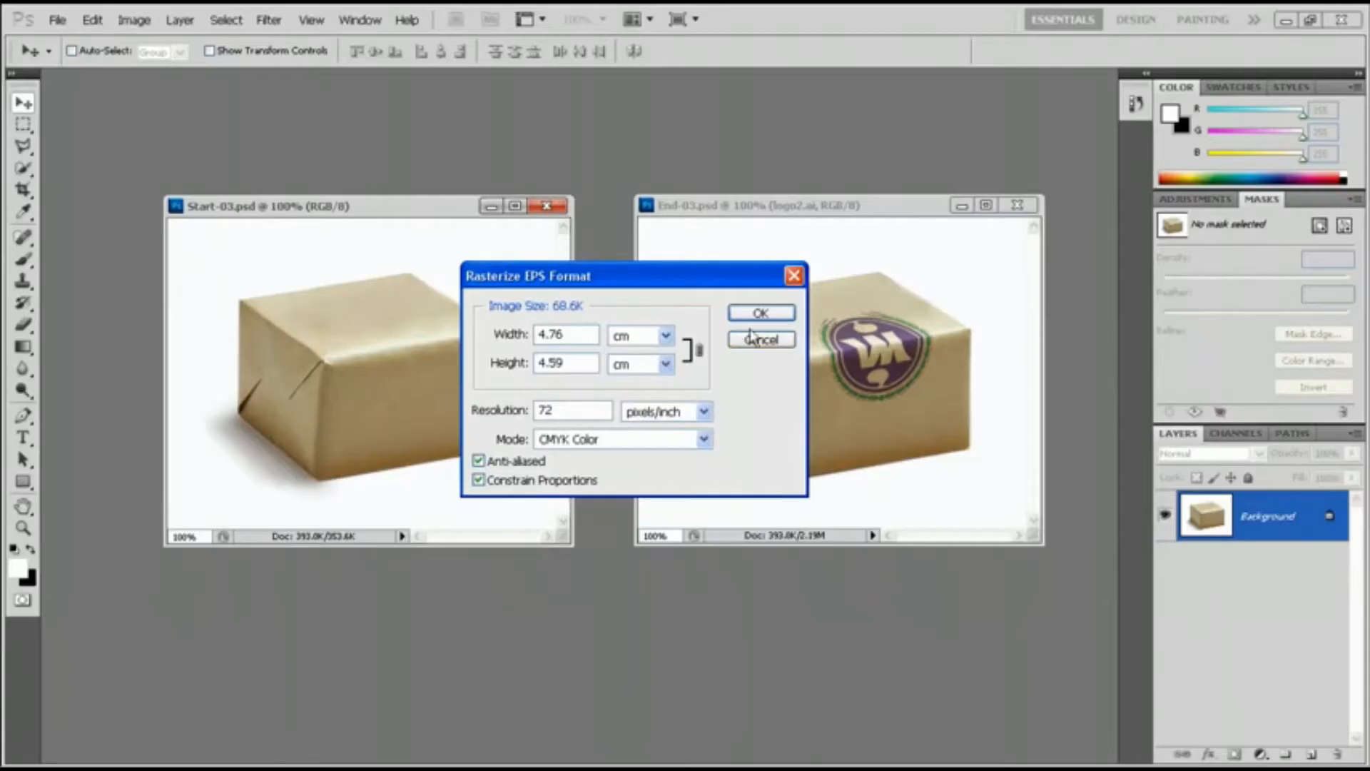
pyautogui.click(776, 275)
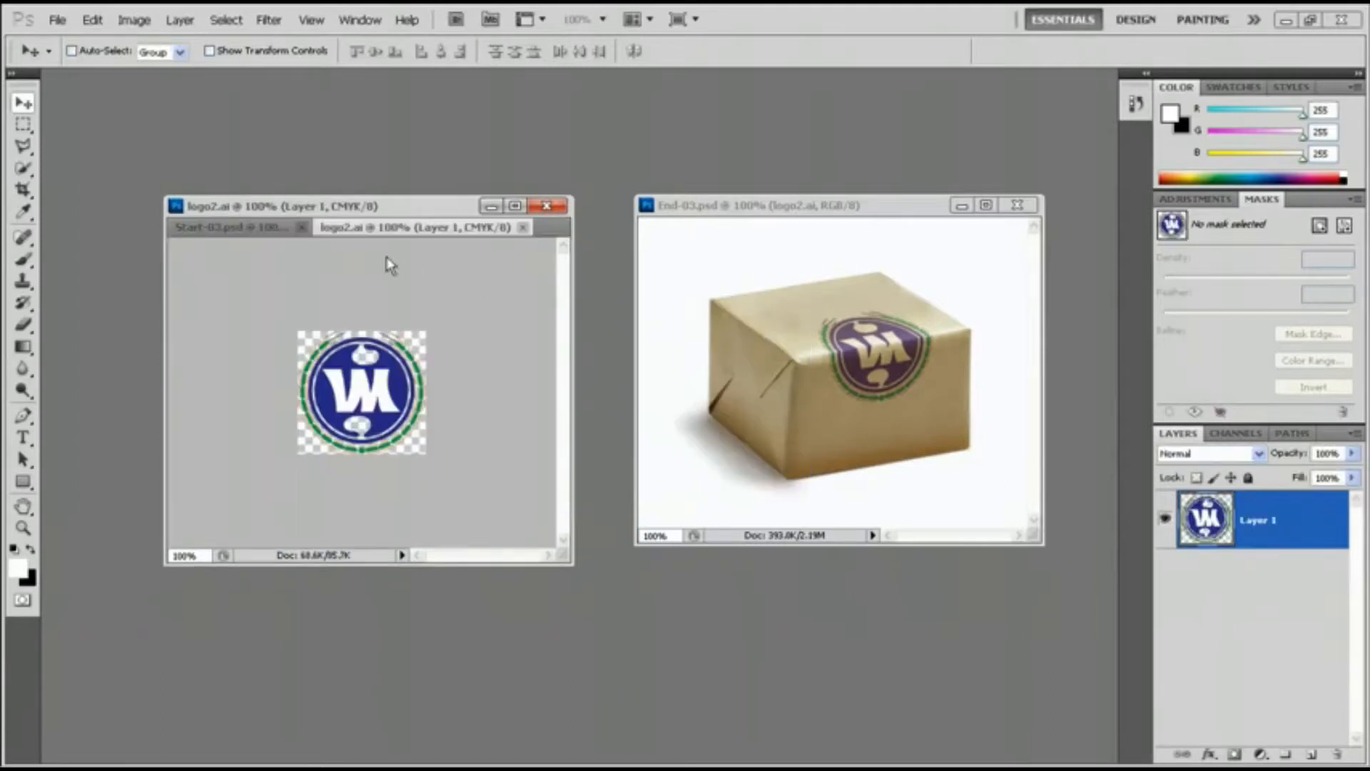
# Copy the logo from logo2.ai onto the box's front upper edge in Start-03.psd, and close logo2.ai
pyautogui.moveTo(362, 228); pyautogui.dragTo(543, 328)
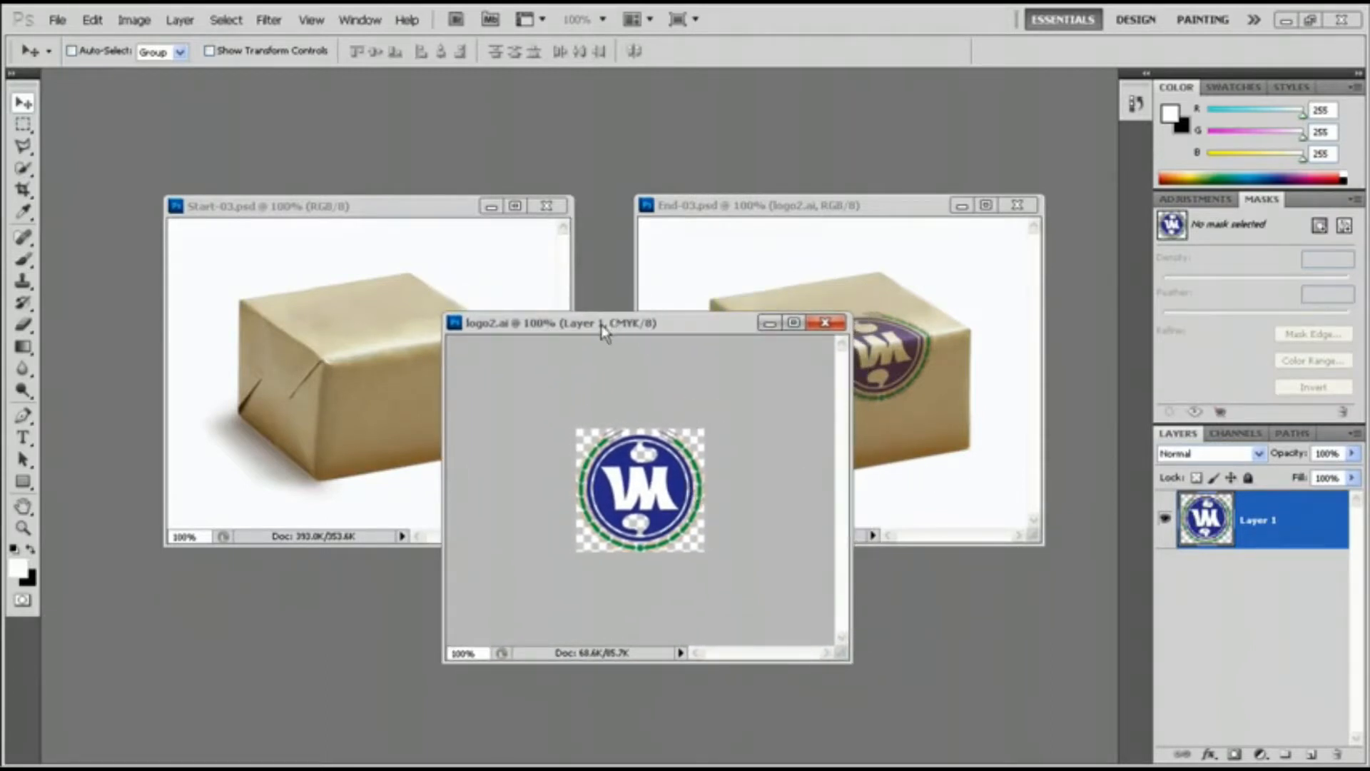
pyautogui.moveTo(602, 330); pyautogui.dragTo(735, 279)
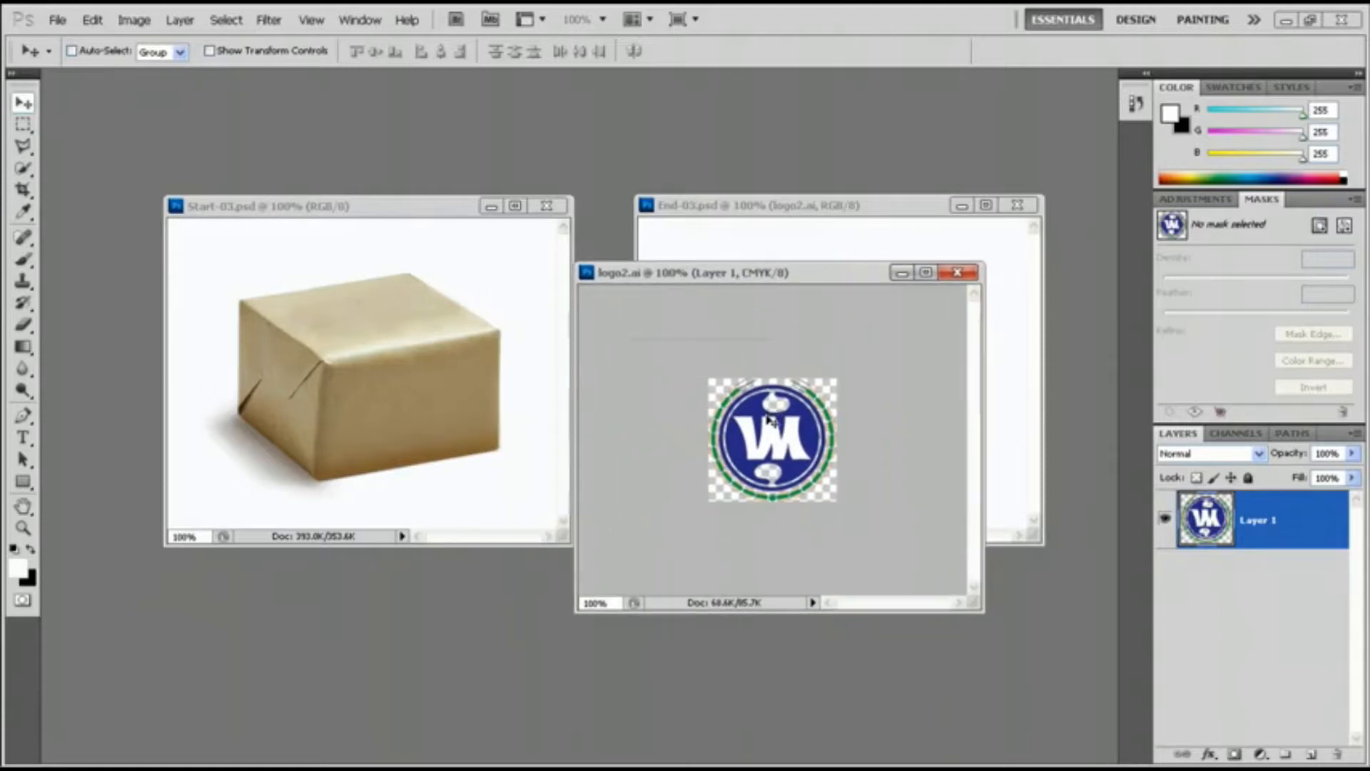
pyautogui.moveTo(755, 410); pyautogui.dragTo(422, 344)
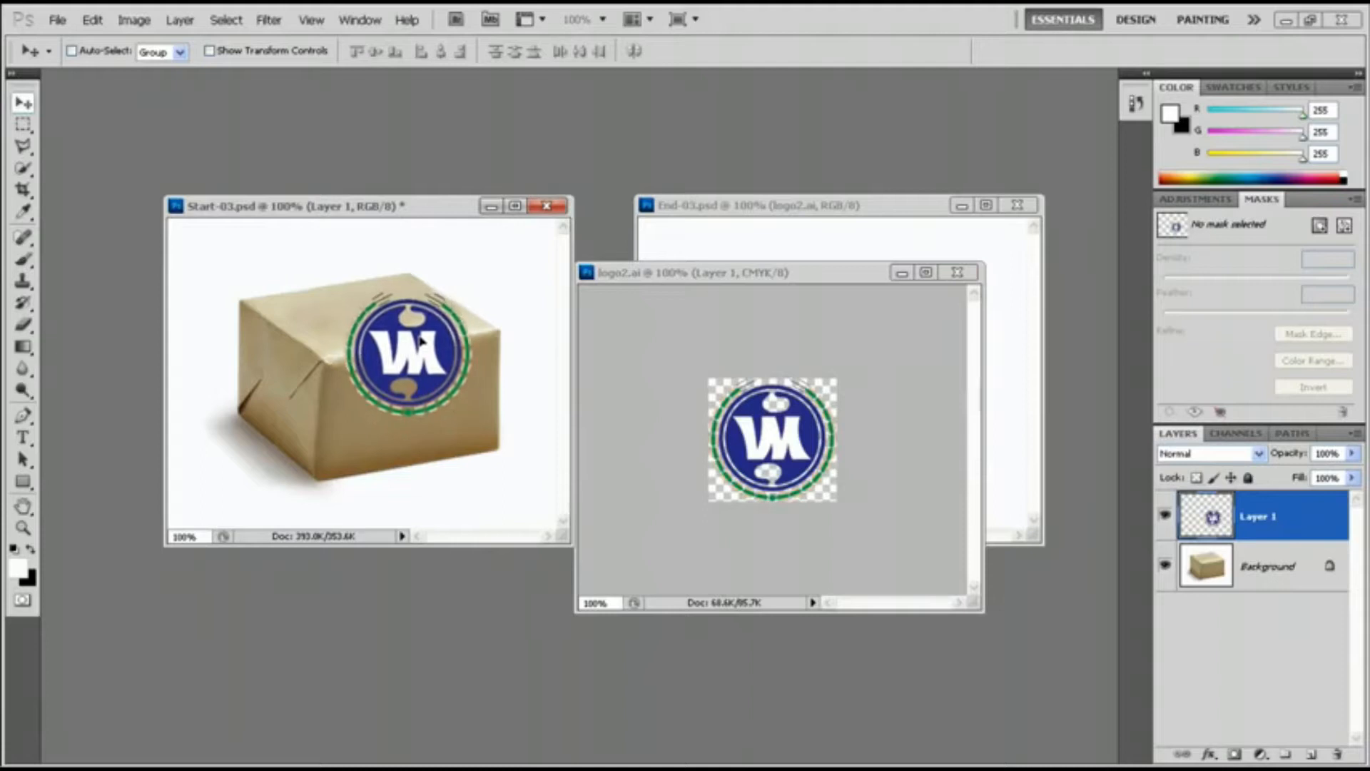
pyautogui.click(958, 272)
pyautogui.click(688, 328)
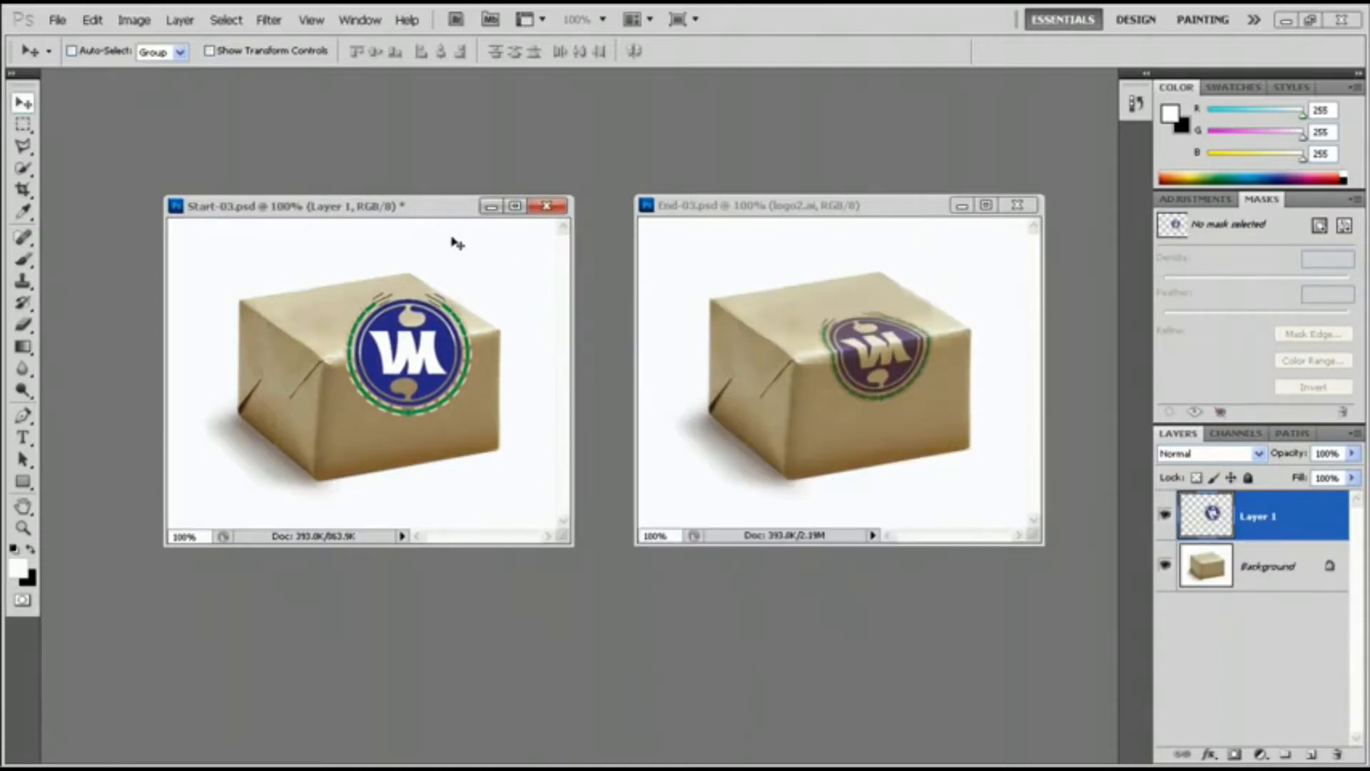
# Magnify Start-03.psd to 200% and arrange its window beside the End-03.psd reference
pyautogui.moveTo(428, 207); pyautogui.dragTo(401, 206)
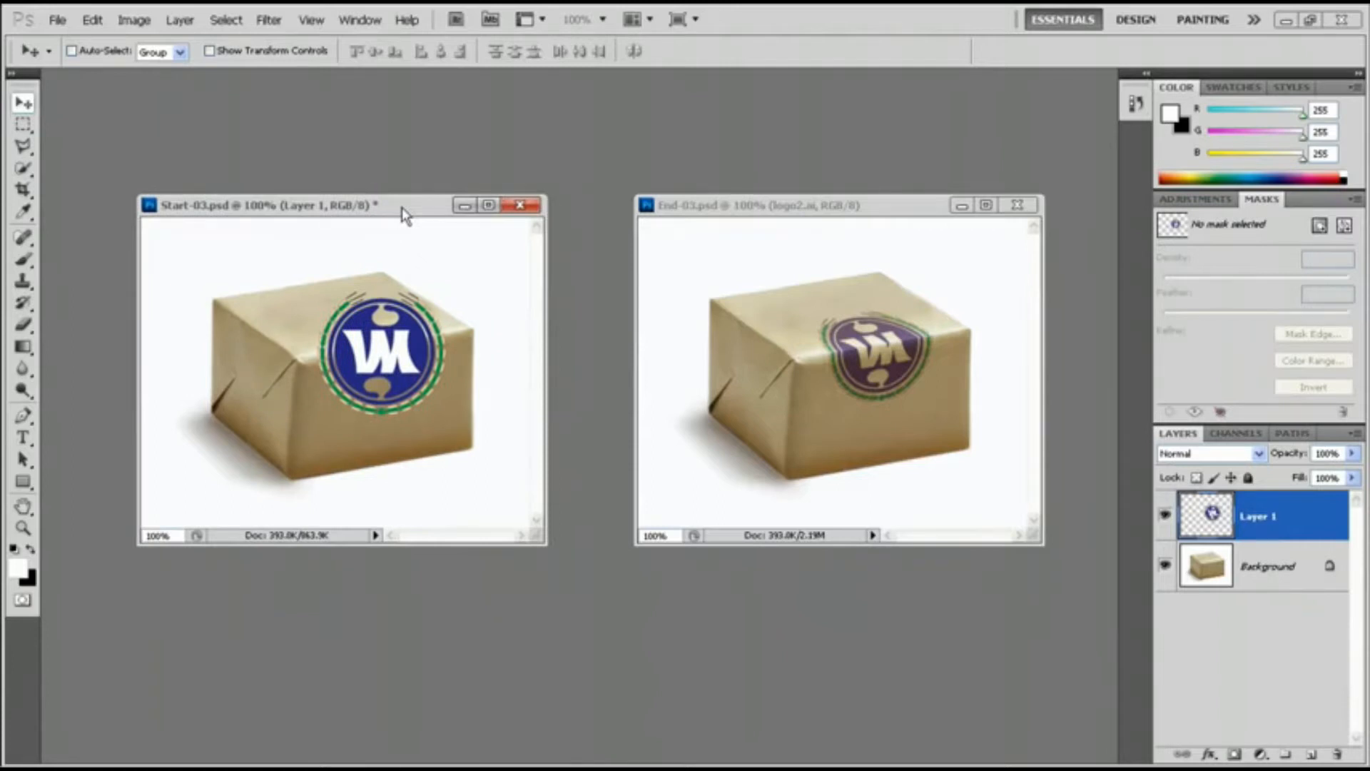
pyautogui.hotkey('ctrl', '+')
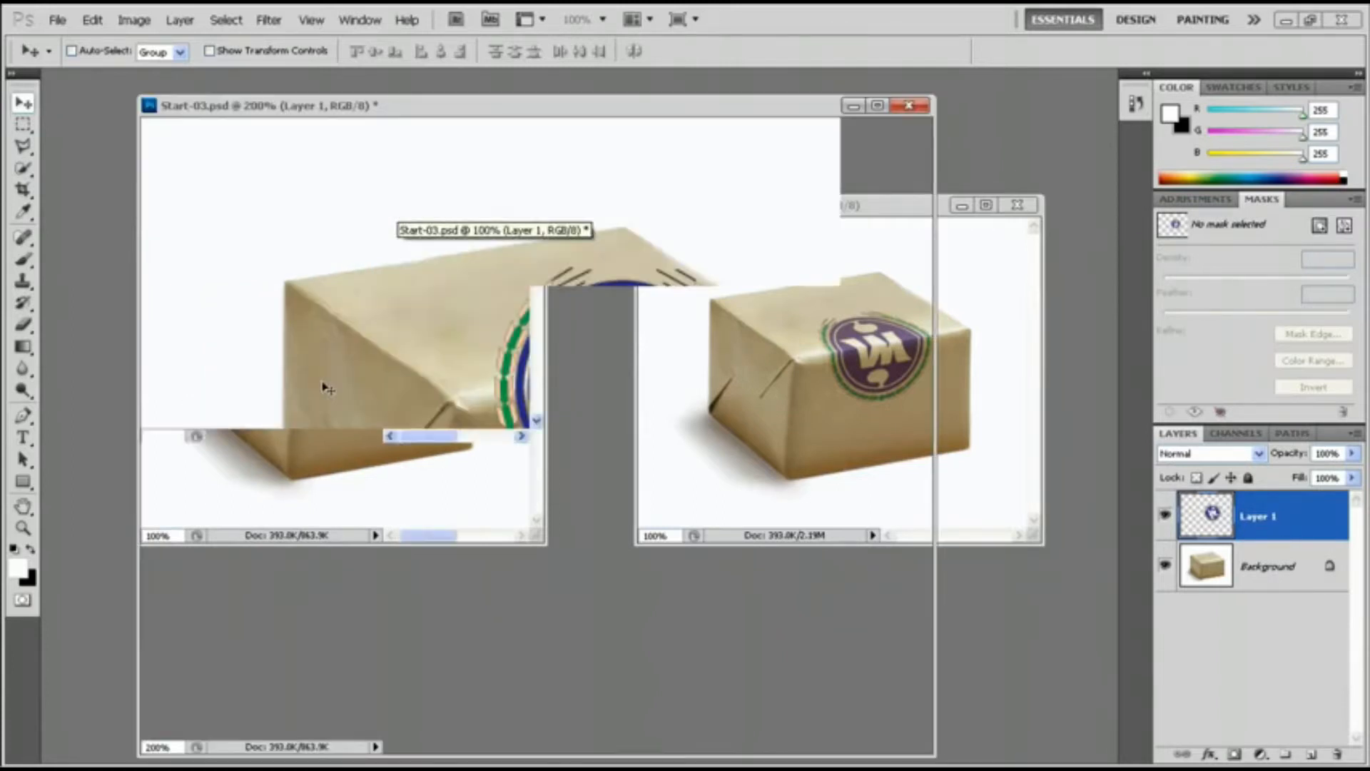
pyautogui.moveTo(678, 108); pyautogui.dragTo(563, 102)
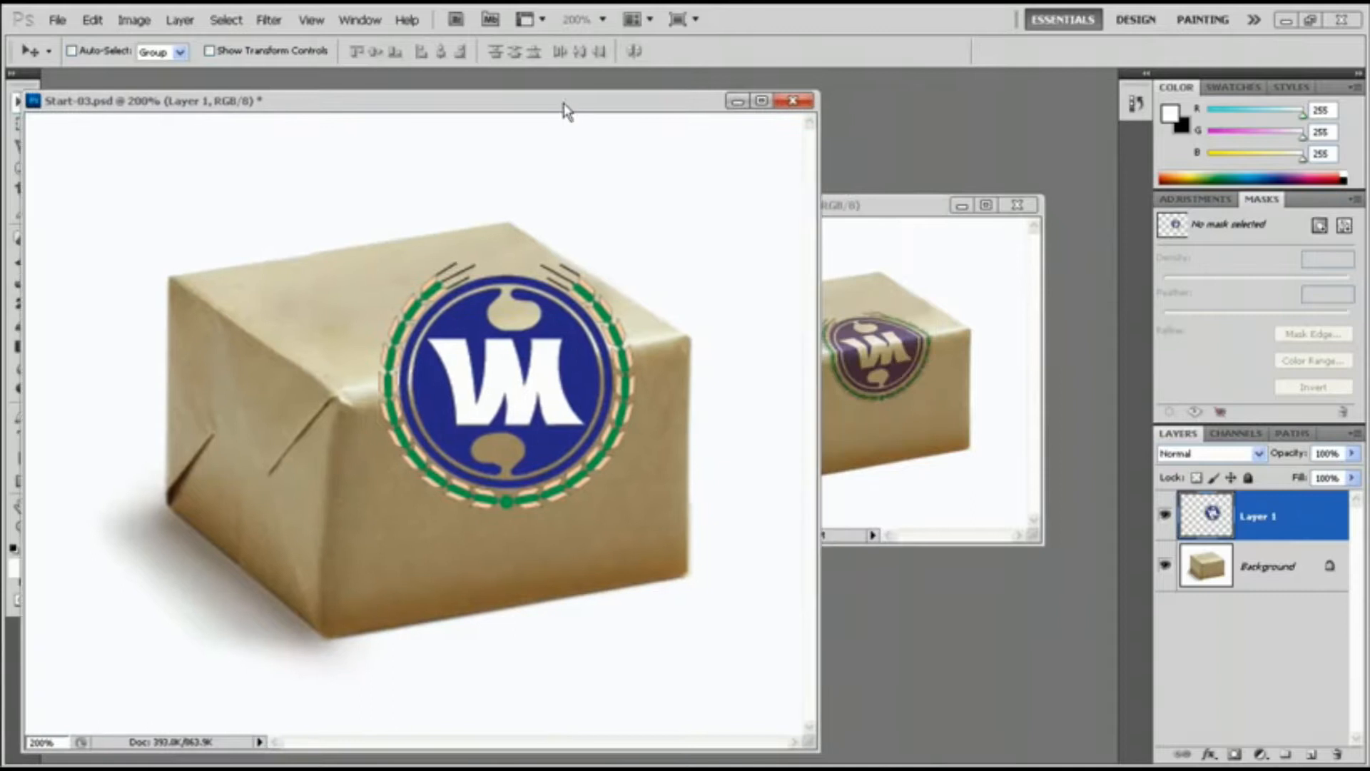
pyautogui.moveTo(874, 207); pyautogui.dragTo(991, 146)
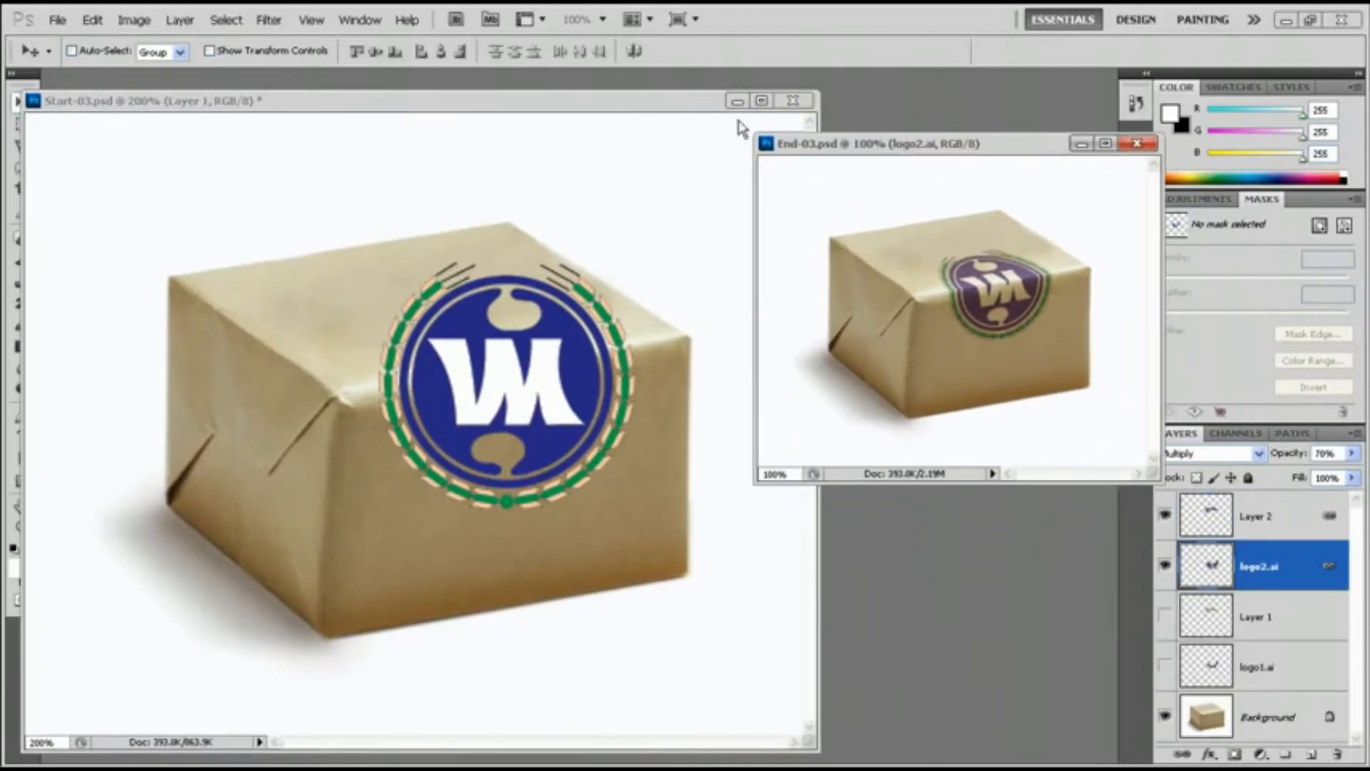
pyautogui.moveTo(636, 107)
pyautogui.mouseDown()
pyautogui.moveTo(615, 109)
pyautogui.moveTo(637, 106)
pyautogui.mouseUp()
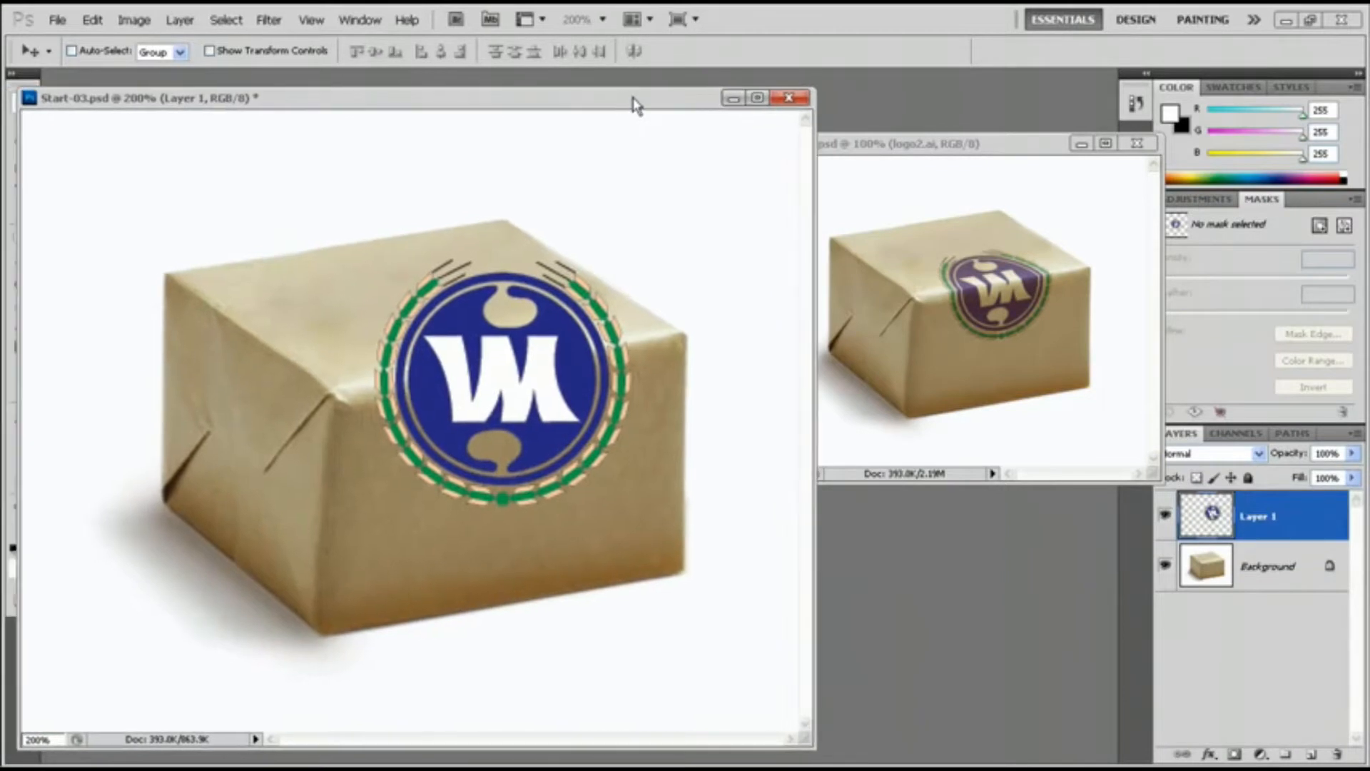
# Set the logo layer's blend mode to Multiply and shift its hue to +30 with Hue/Saturation
pyautogui.click(1213, 454)
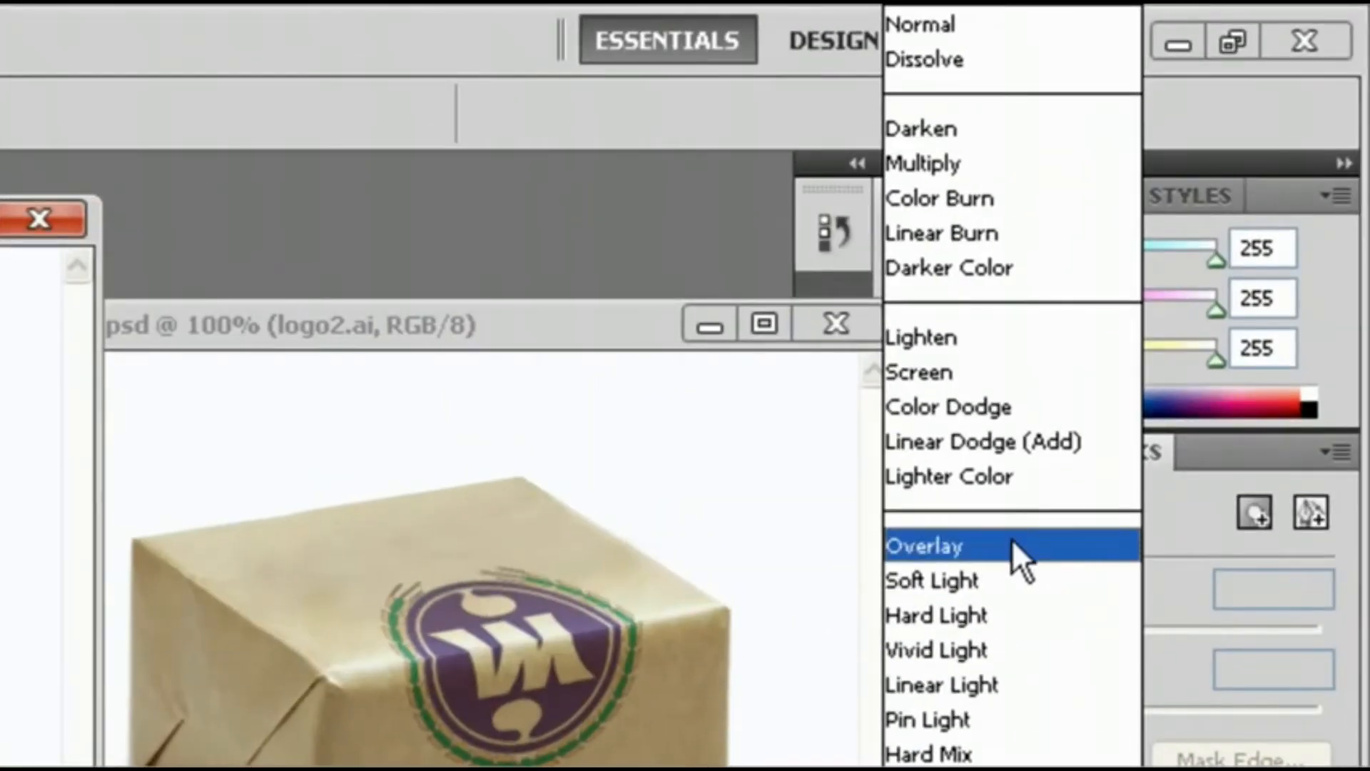
pyautogui.click(967, 161)
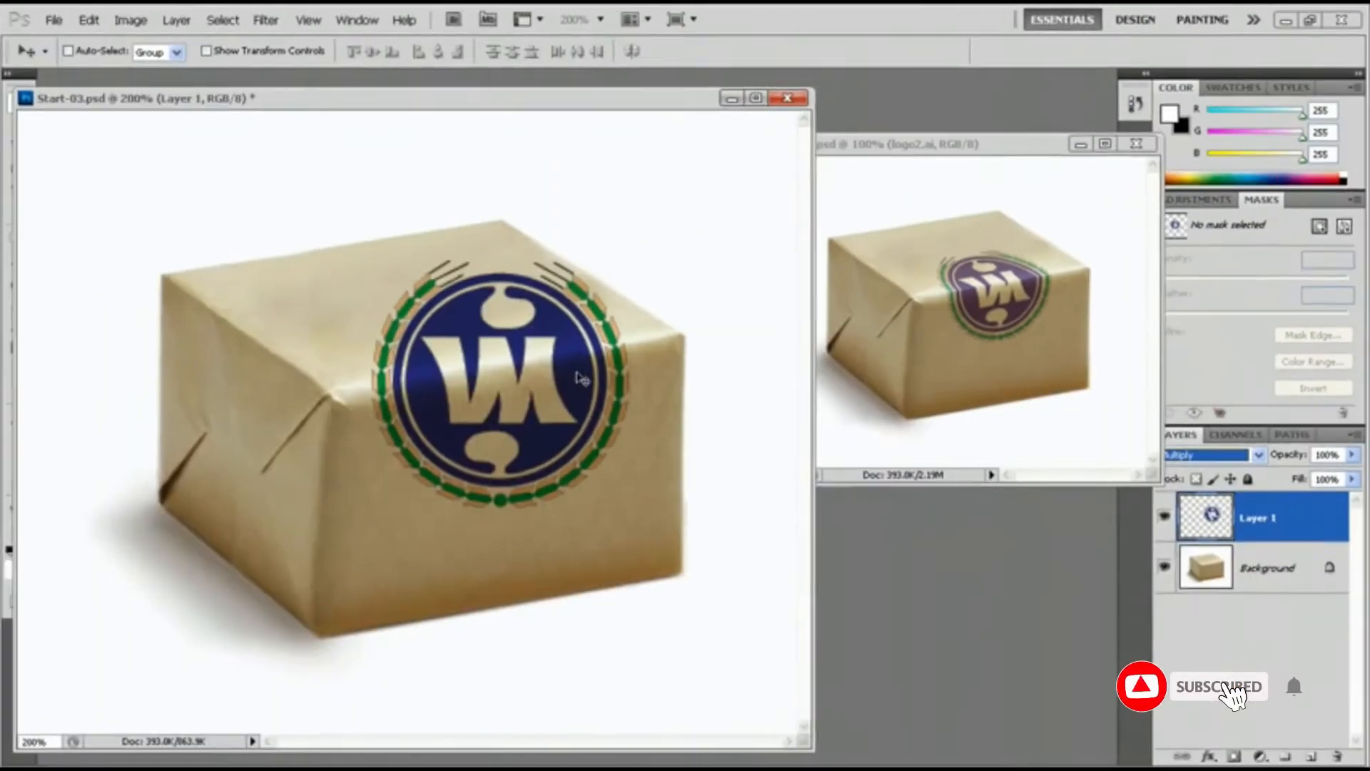
pyautogui.click(128, 23)
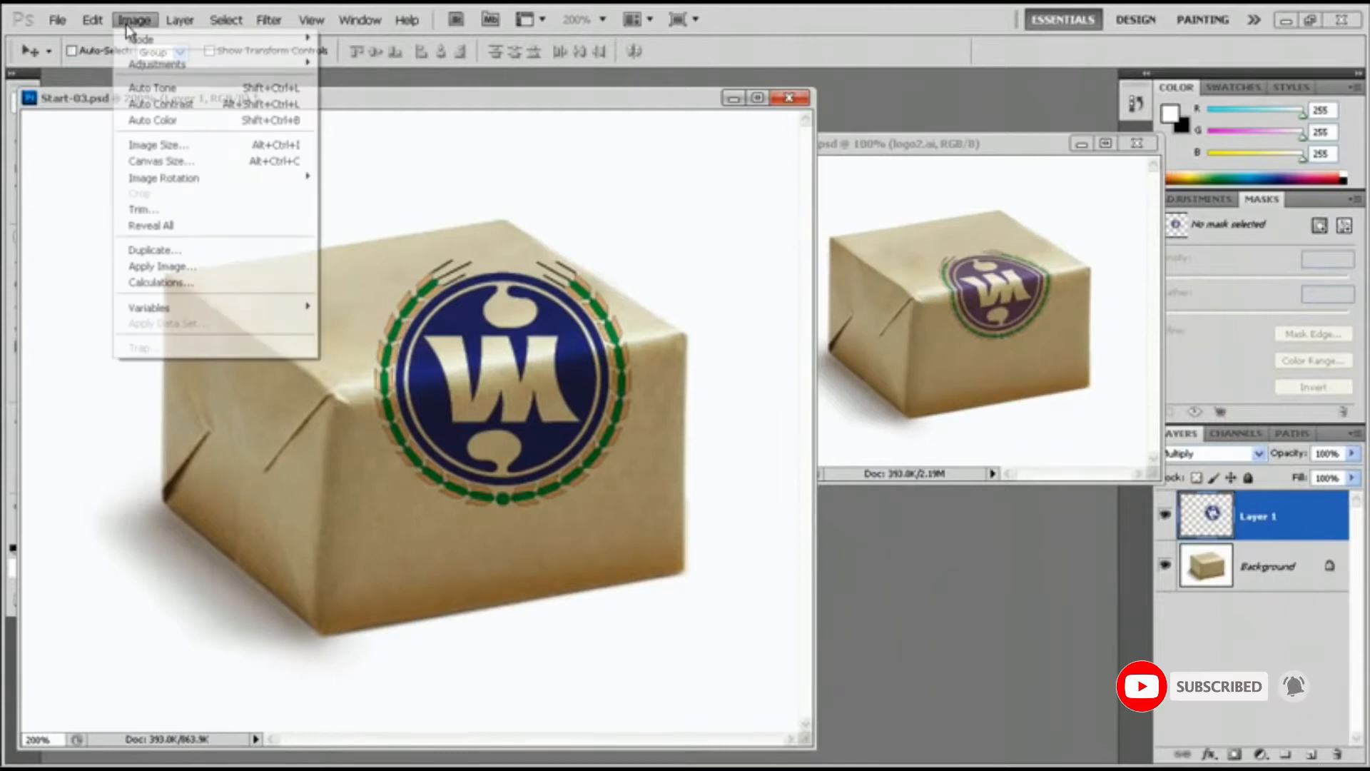
pyautogui.moveTo(160, 64)
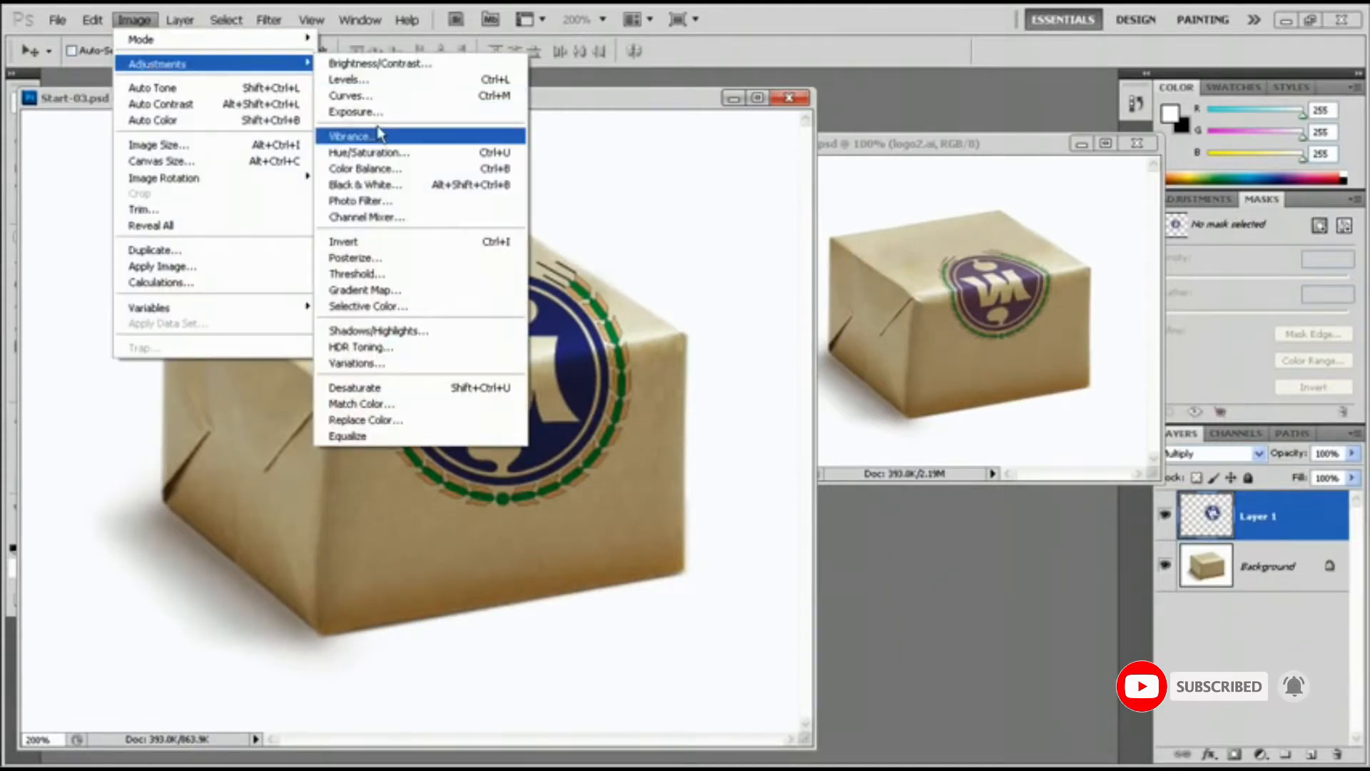
pyautogui.click(374, 152)
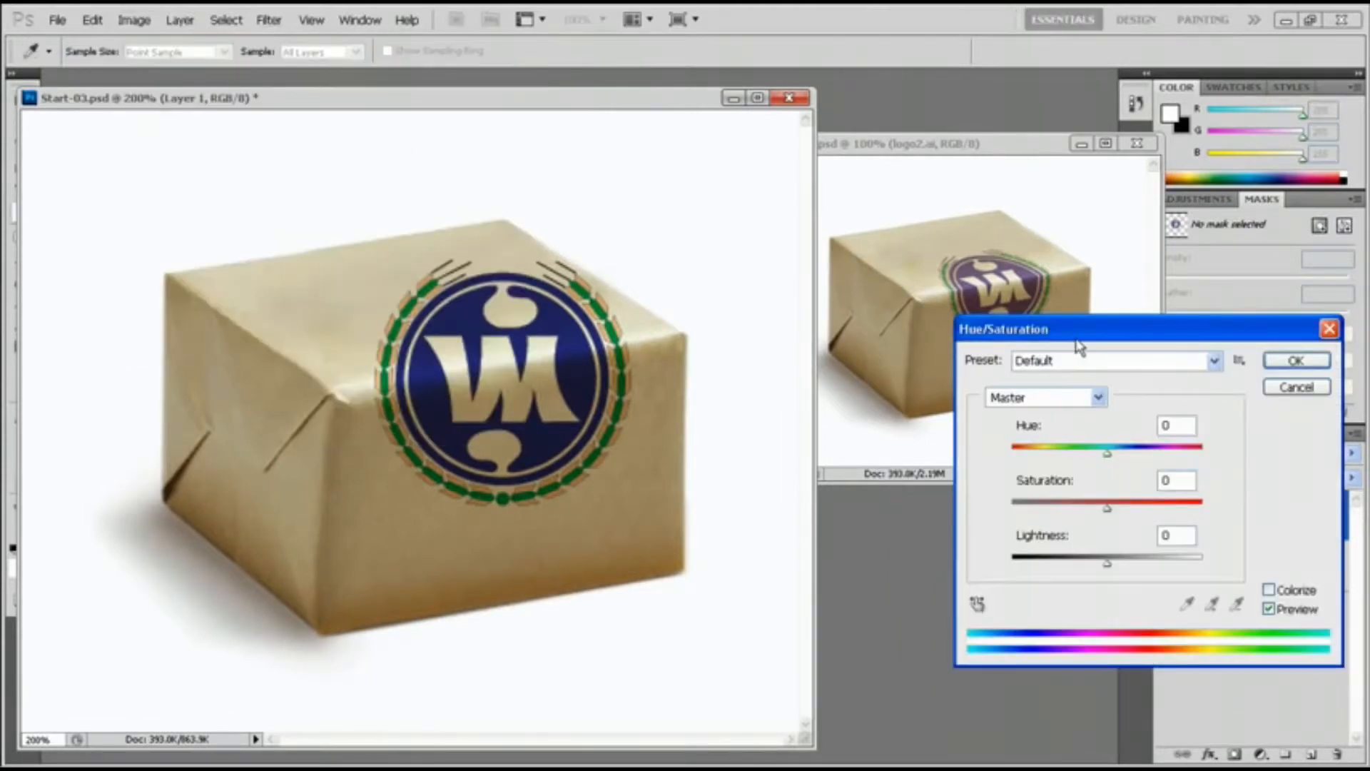
pyautogui.moveTo(1080, 346); pyautogui.dragTo(951, 413)
pyautogui.moveTo(978, 523); pyautogui.dragTo(1011, 527)
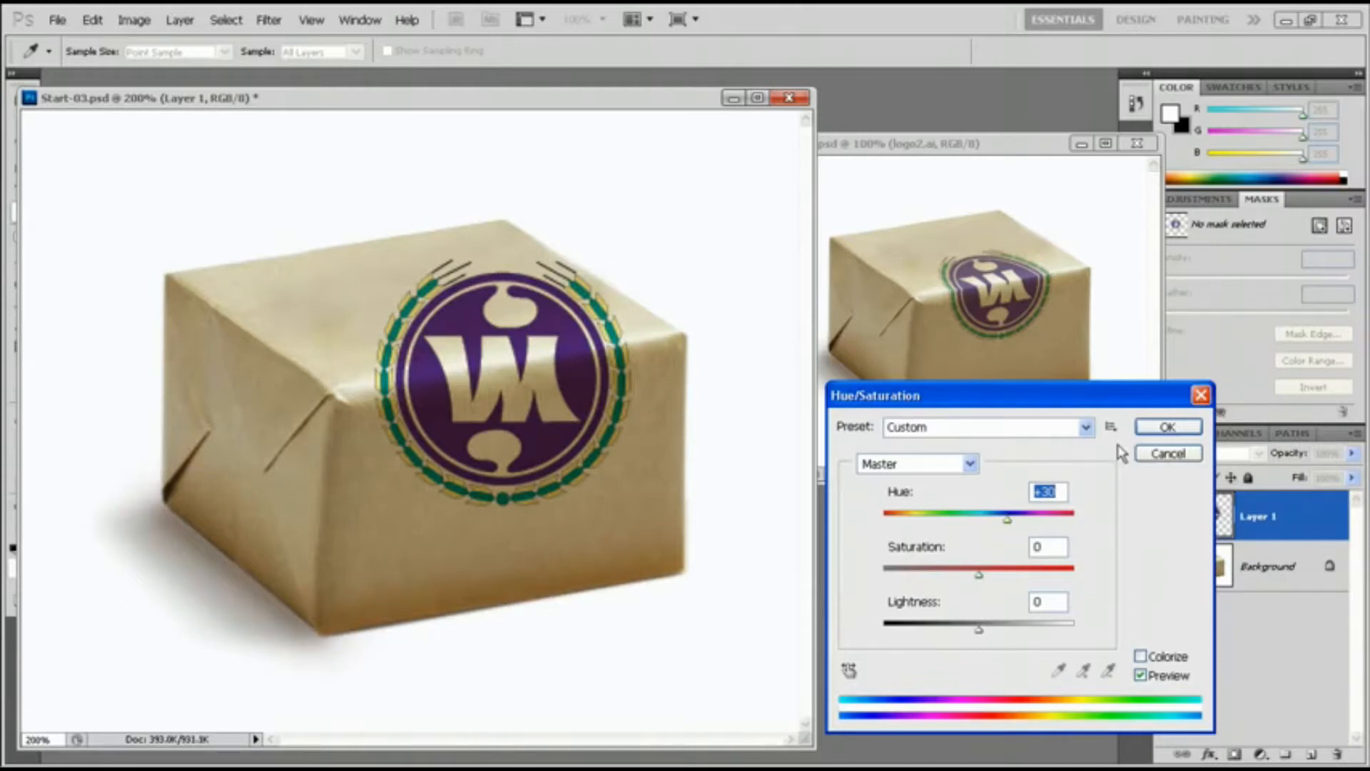
pyautogui.click(1166, 427)
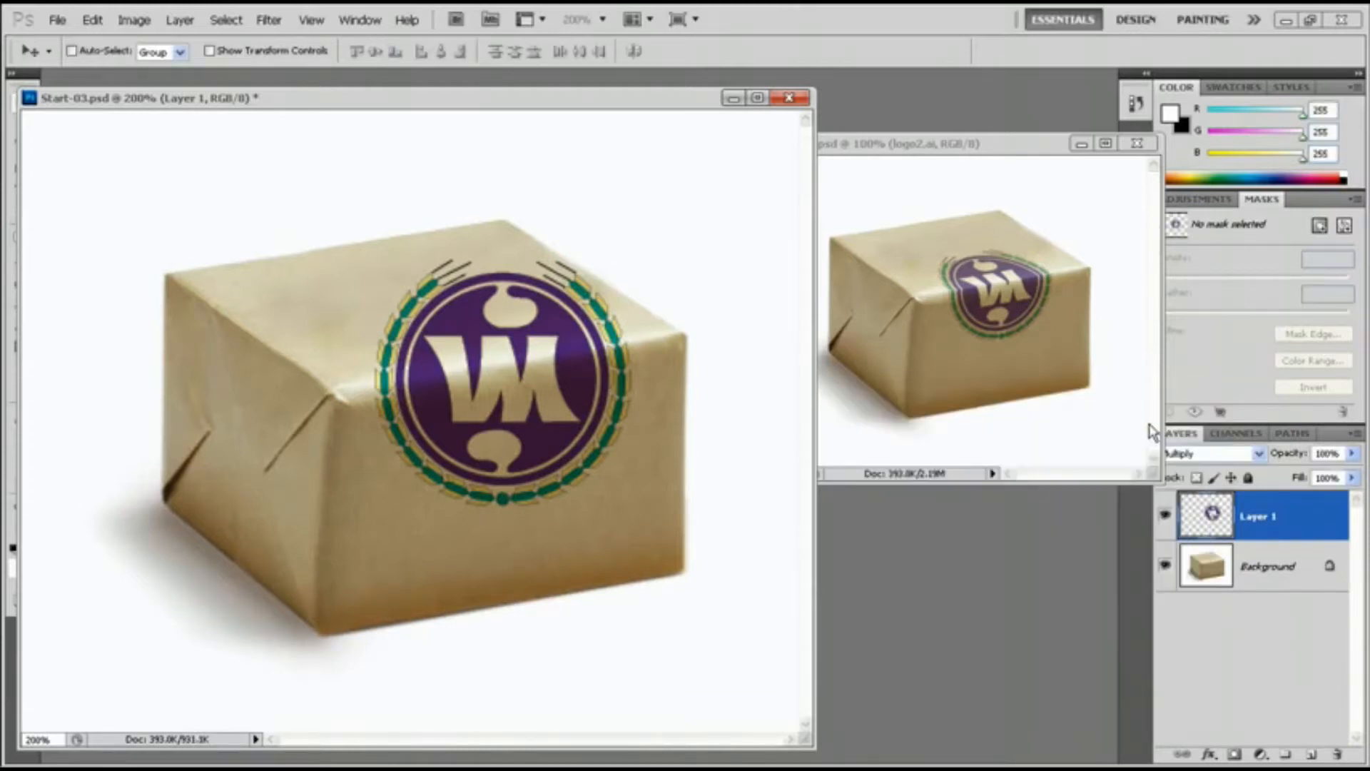
# Lower the logo layer's opacity to 76%
pyautogui.click(1353, 453)
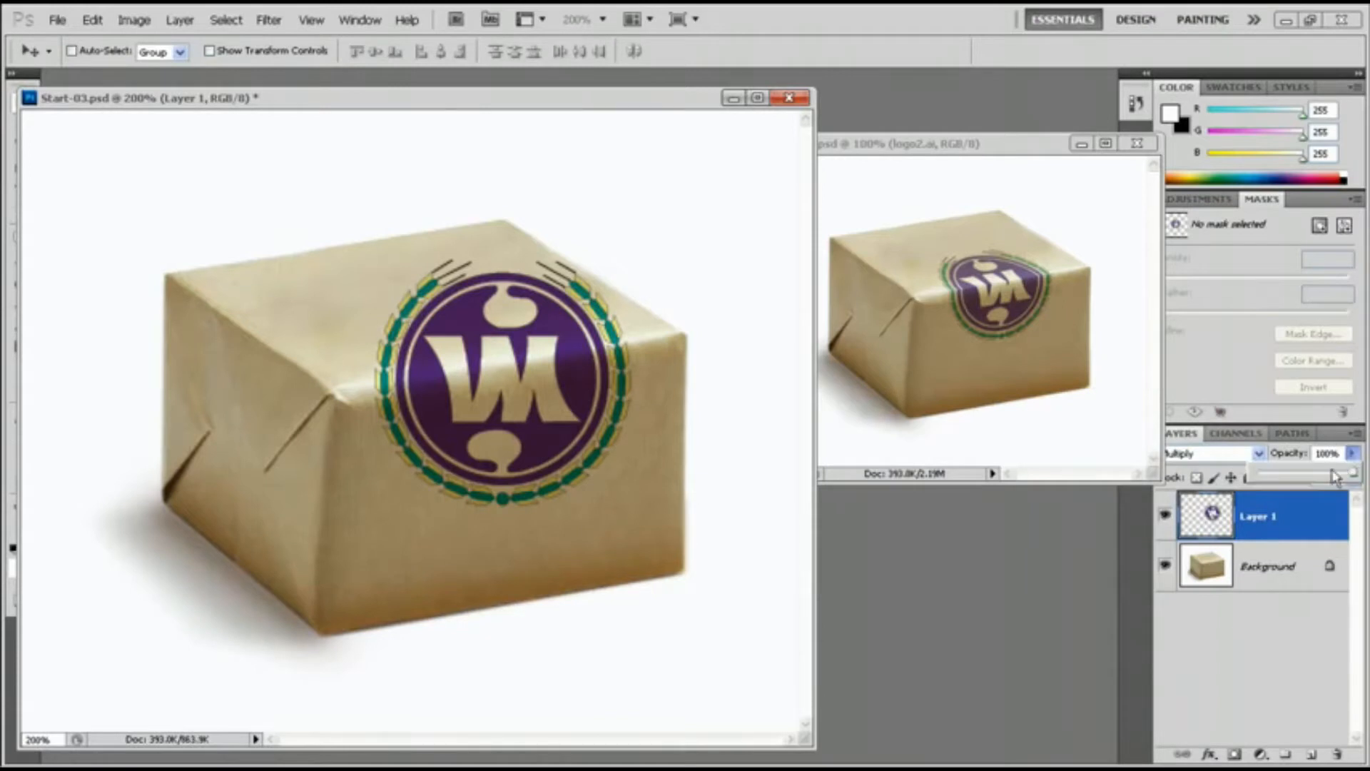
pyautogui.moveTo(1342, 478); pyautogui.dragTo(1335, 478)
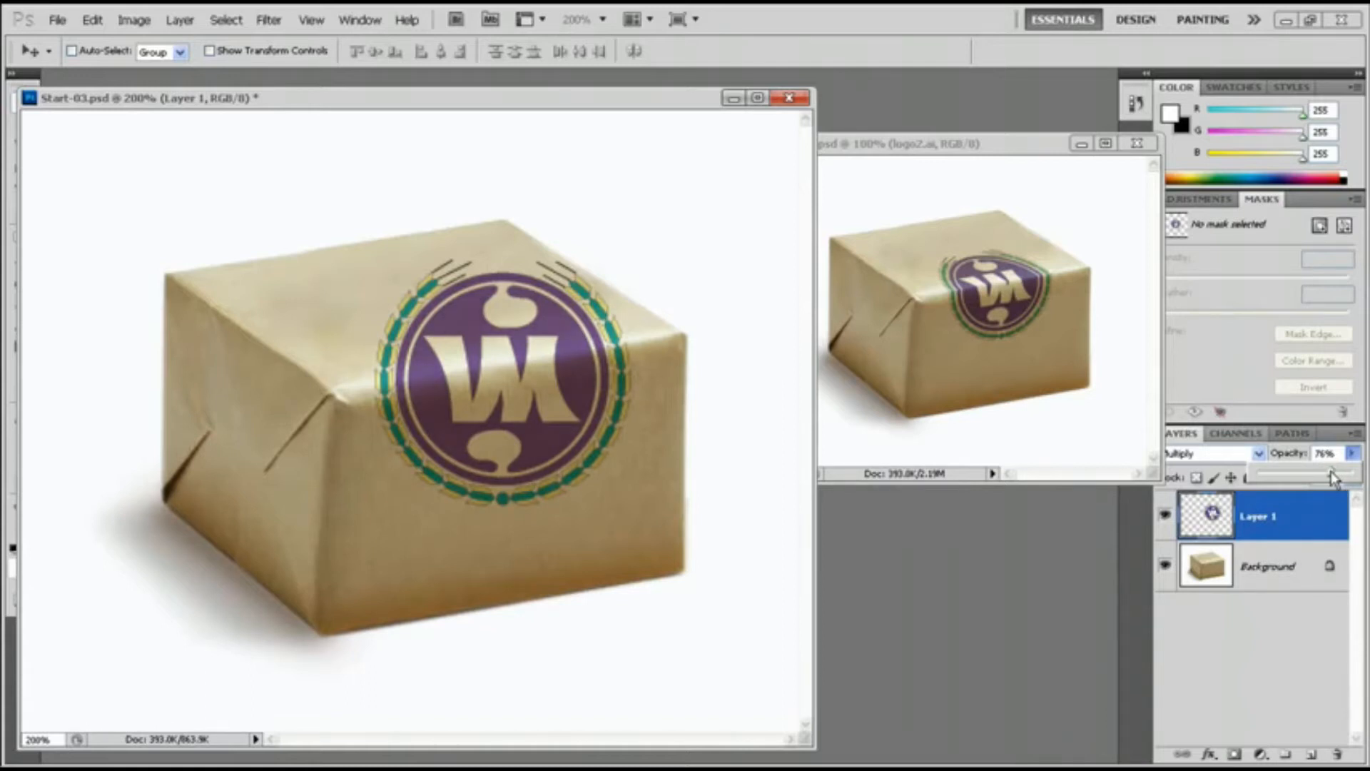
pyautogui.click(590, 391)
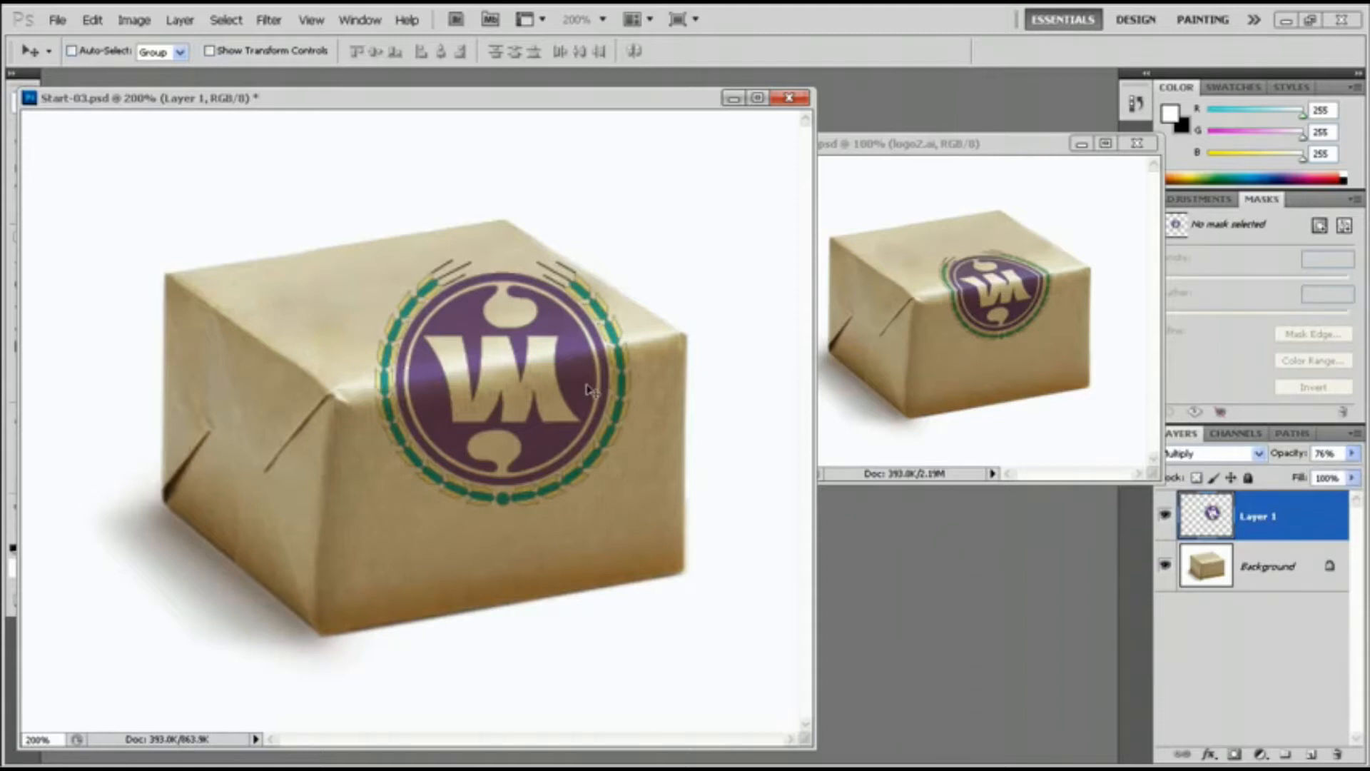
# Select the upper half of the logo with a rectangular marquee ending near the box's top front edge
pyautogui.moveTo(242, 103); pyautogui.dragTo(268, 94)
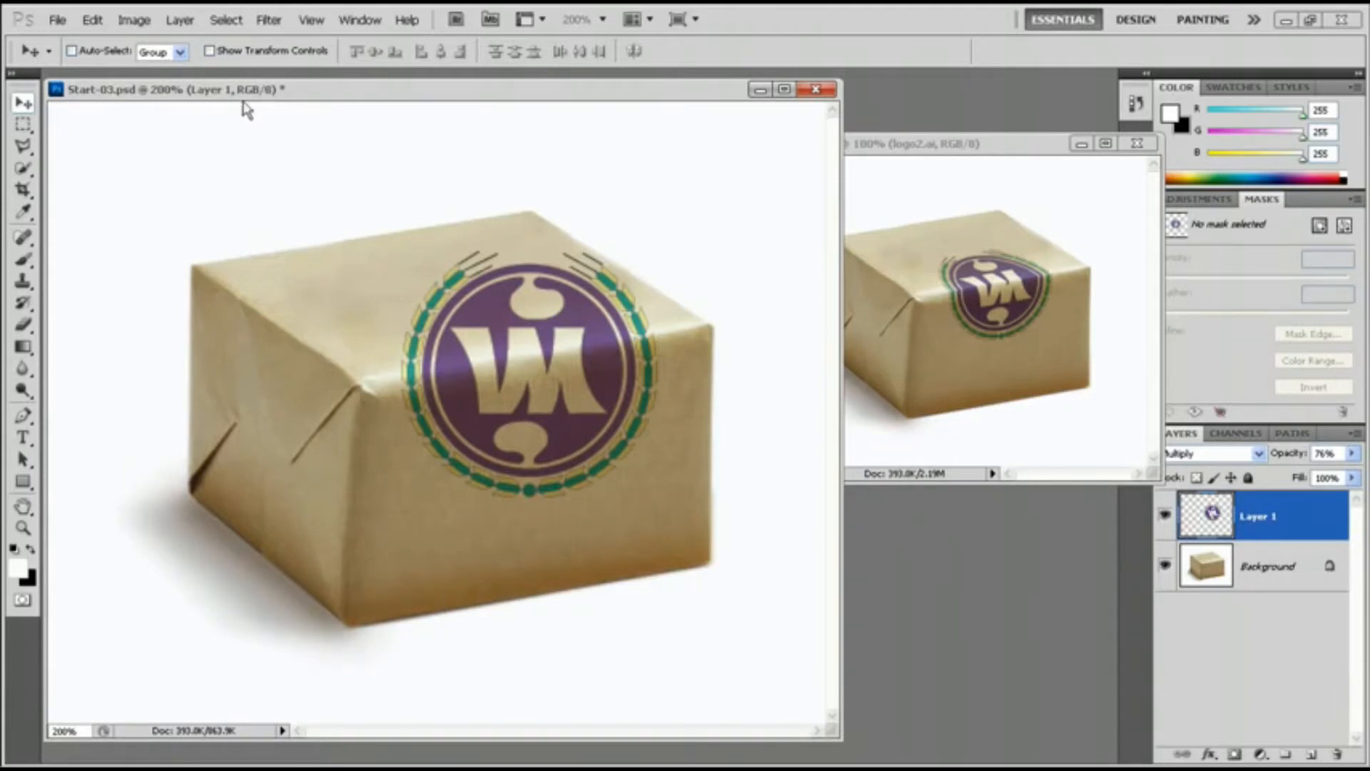
pyautogui.click(24, 124)
pyautogui.click(97, 130)
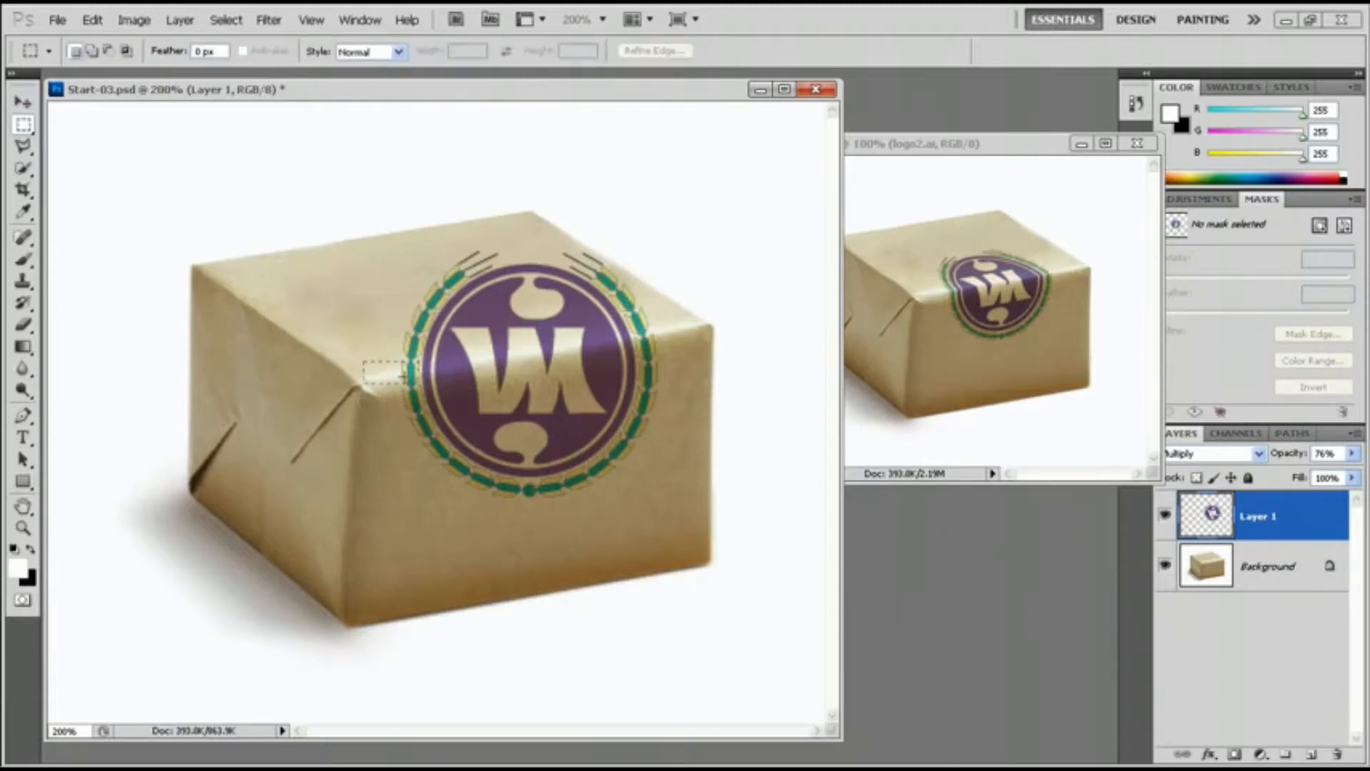
pyautogui.moveTo(541, 442); pyautogui.dragTo(538, 442)
pyautogui.moveTo(685, 468); pyautogui.dragTo(665, 358)
pyautogui.moveTo(700, 362); pyautogui.dragTo(719, 361)
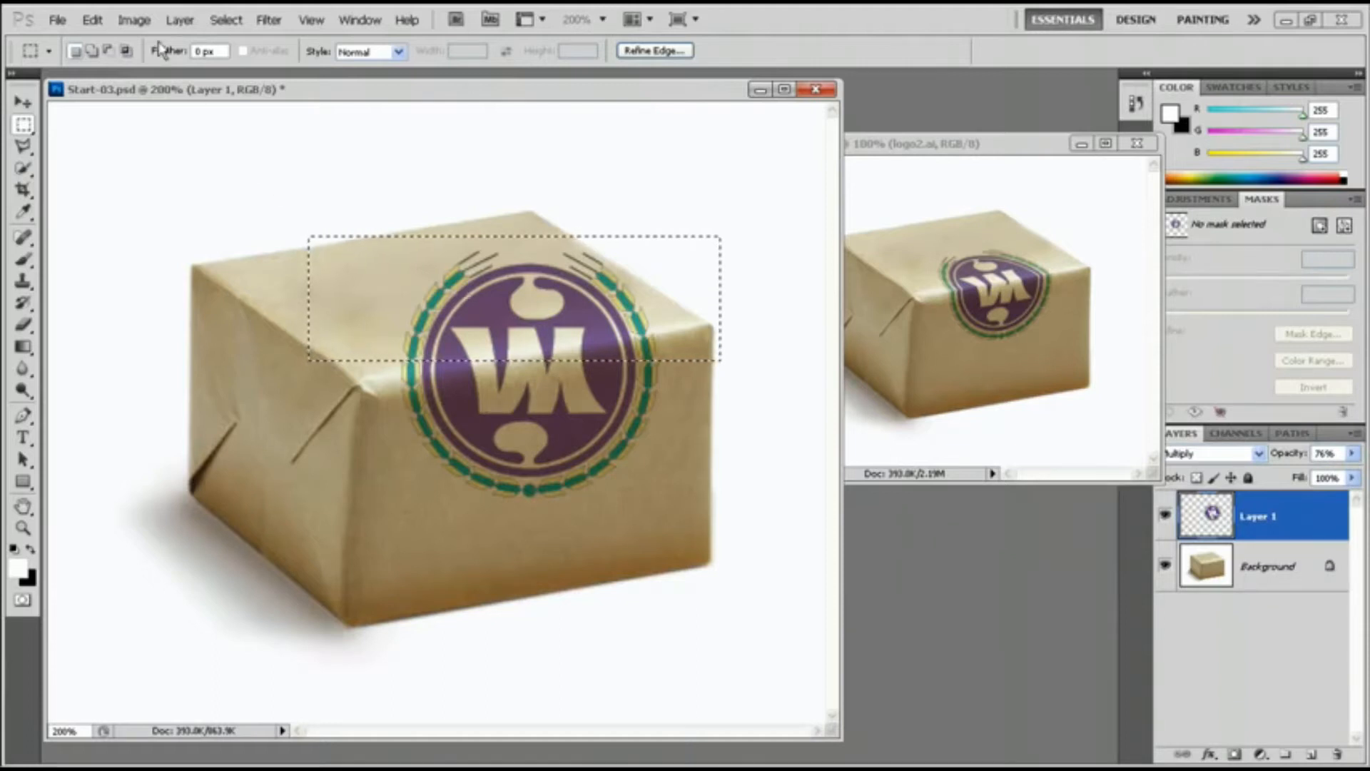
# Cut the selected upper half of the logo onto its own new layer and toggle both logo layers' visibility to check the split
pyautogui.click(218, 20)
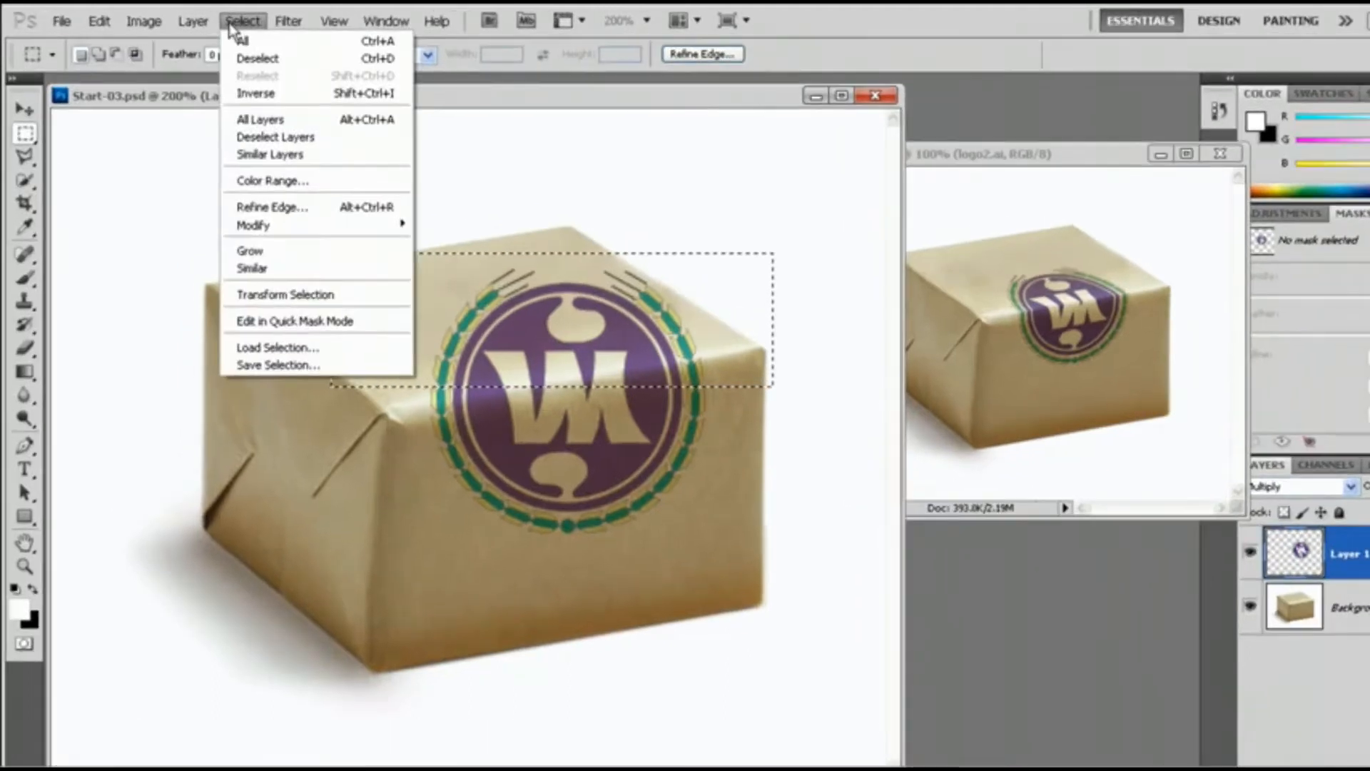
pyautogui.moveTo(192, 20)
pyautogui.moveTo(184, 44)
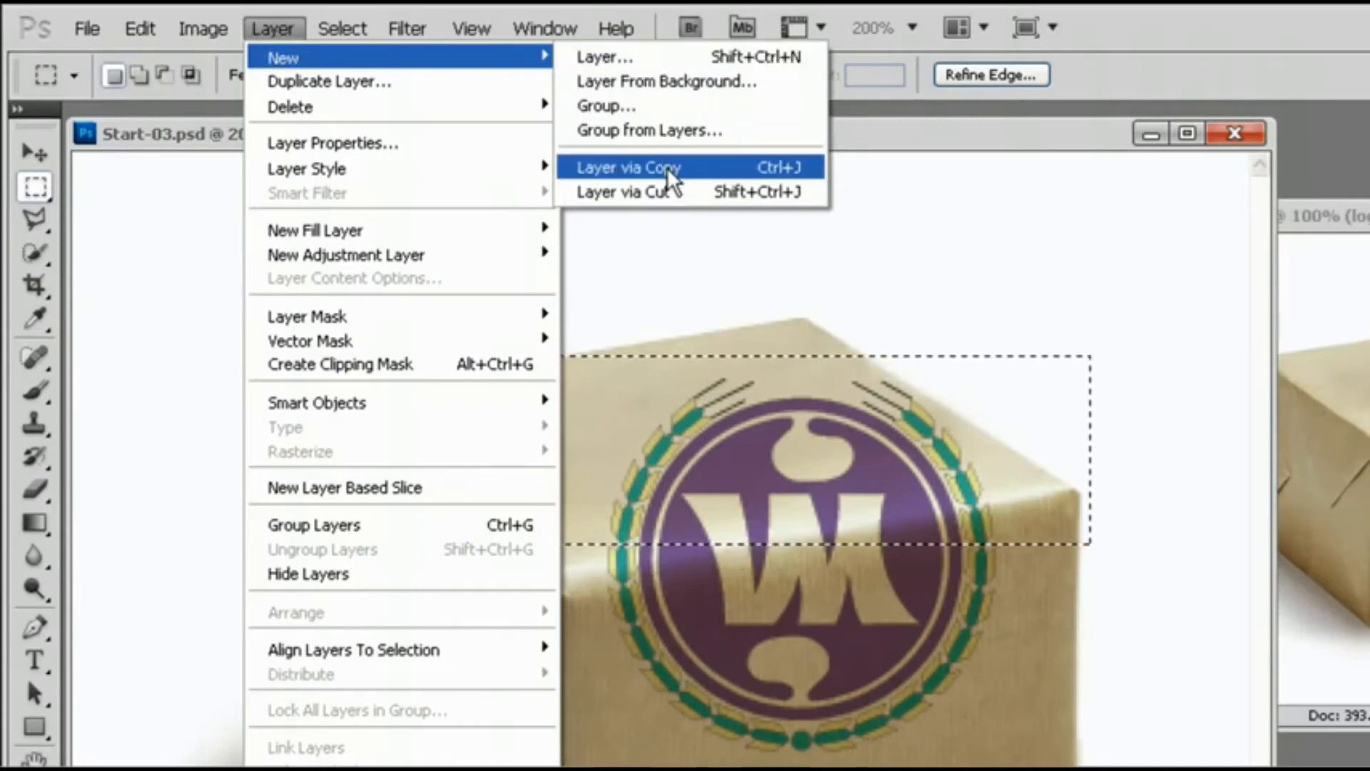
pyautogui.click(667, 197)
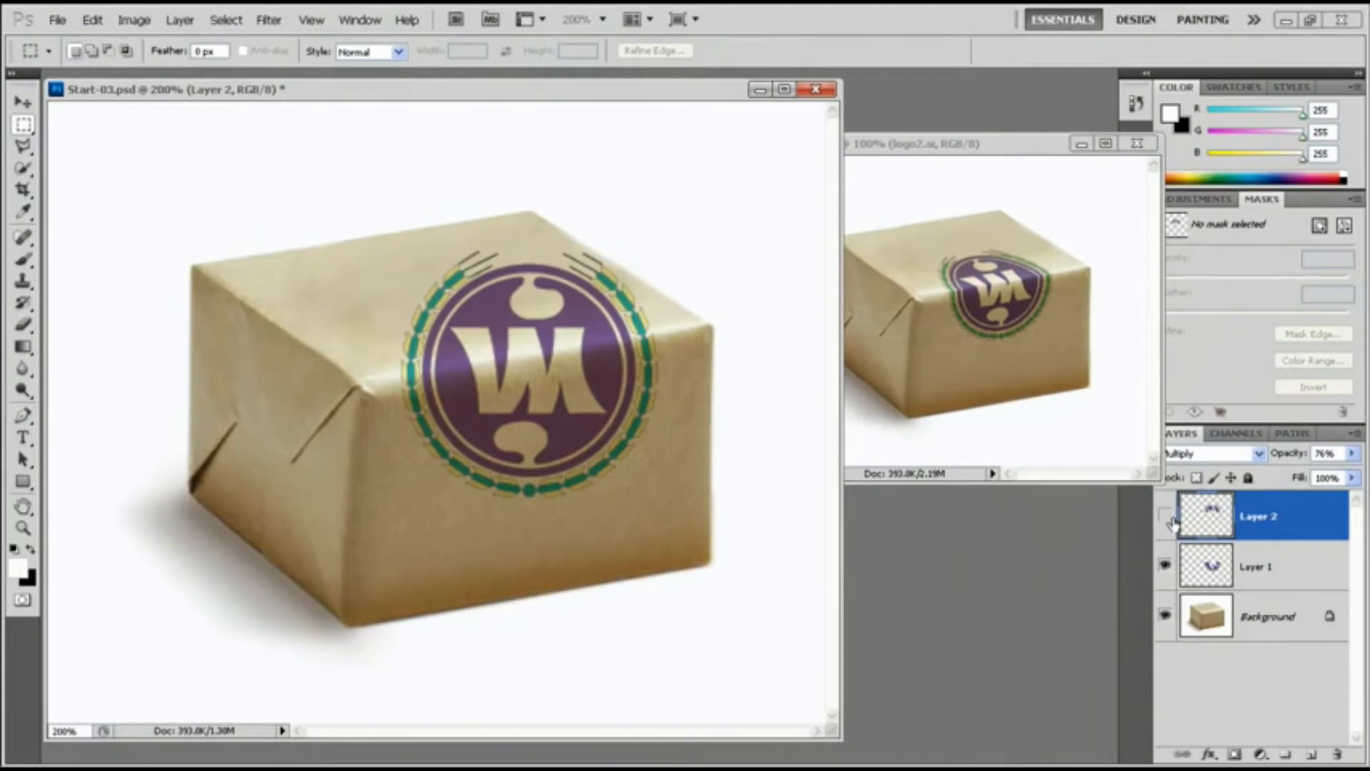
pyautogui.click(1168, 517)
pyautogui.click(1166, 515)
pyautogui.click(1165, 565)
pyautogui.click(1166, 565)
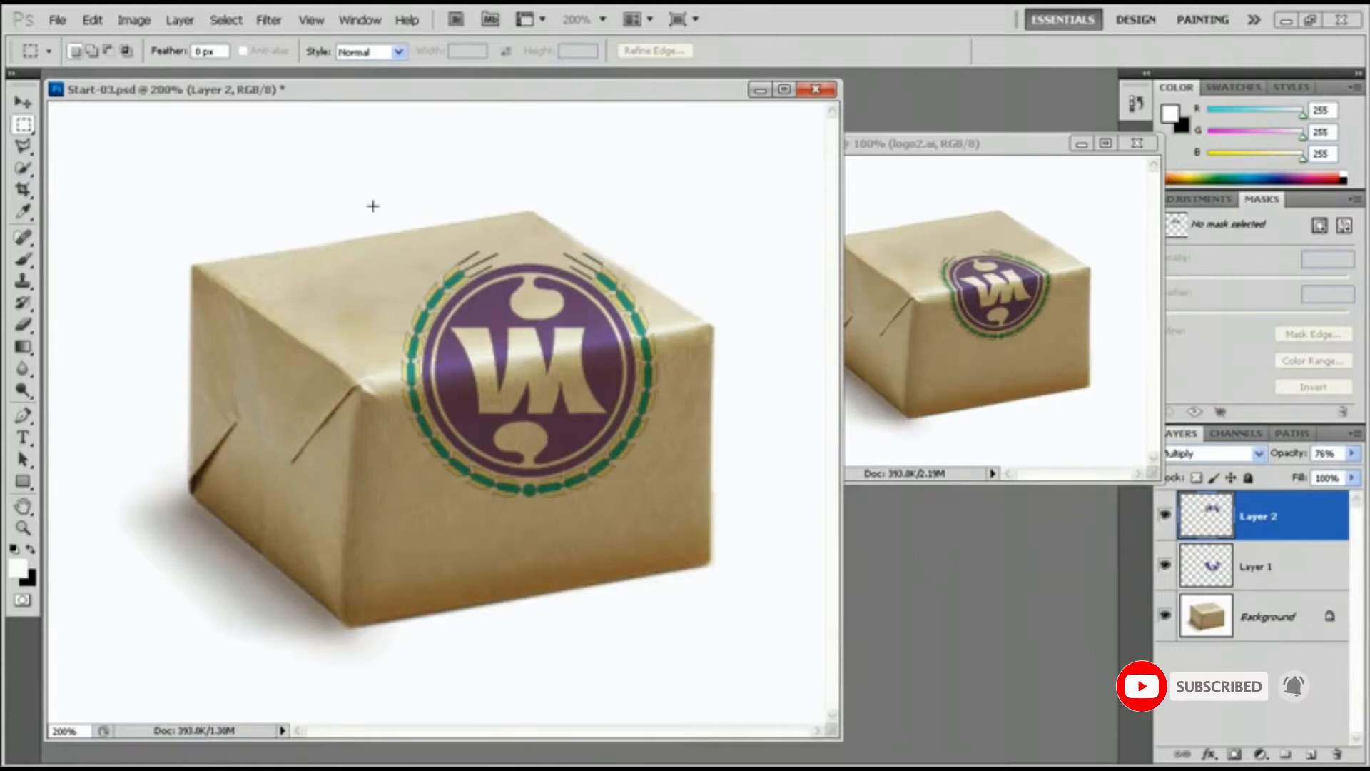
# Free-transform the upper logo half, squashing its height to about 88% and skewing it about 24° along the box's top face
pyautogui.click(169, 27)
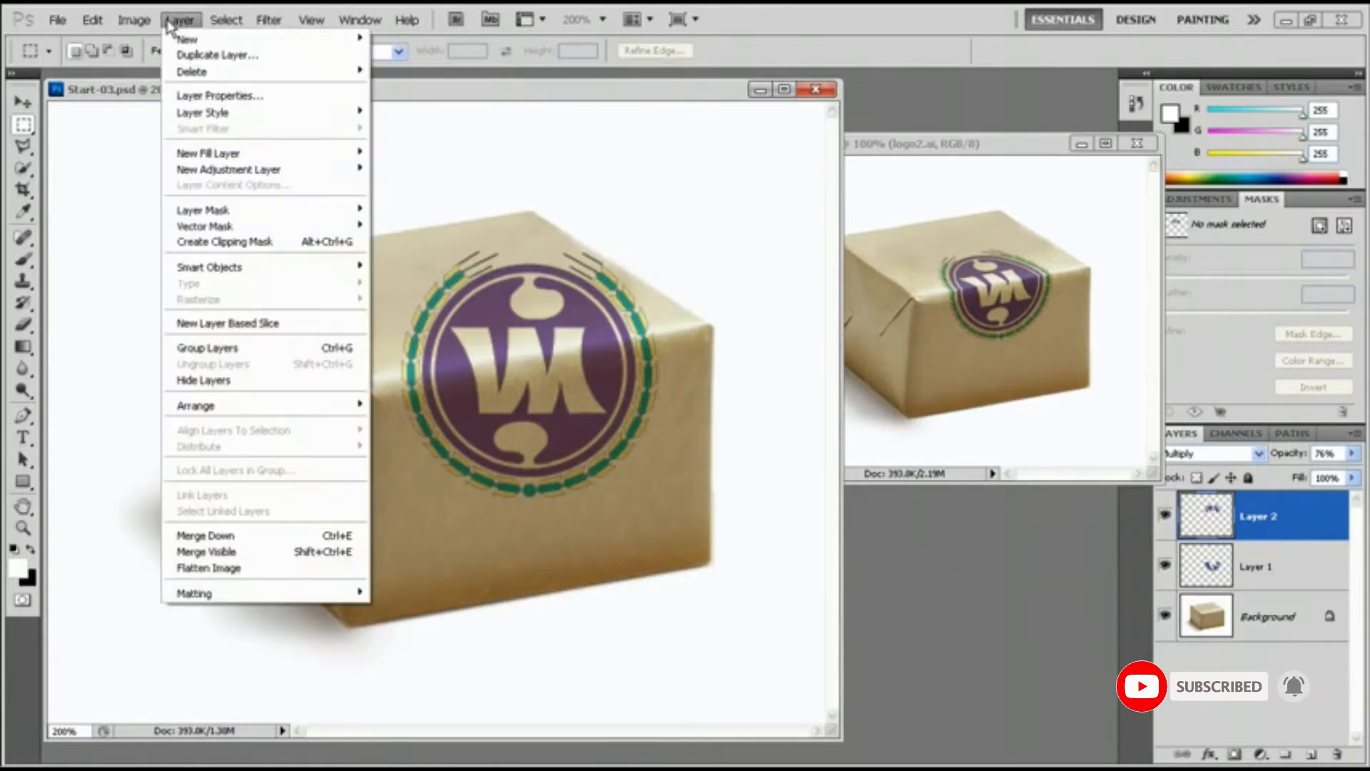
pyautogui.moveTo(92, 19)
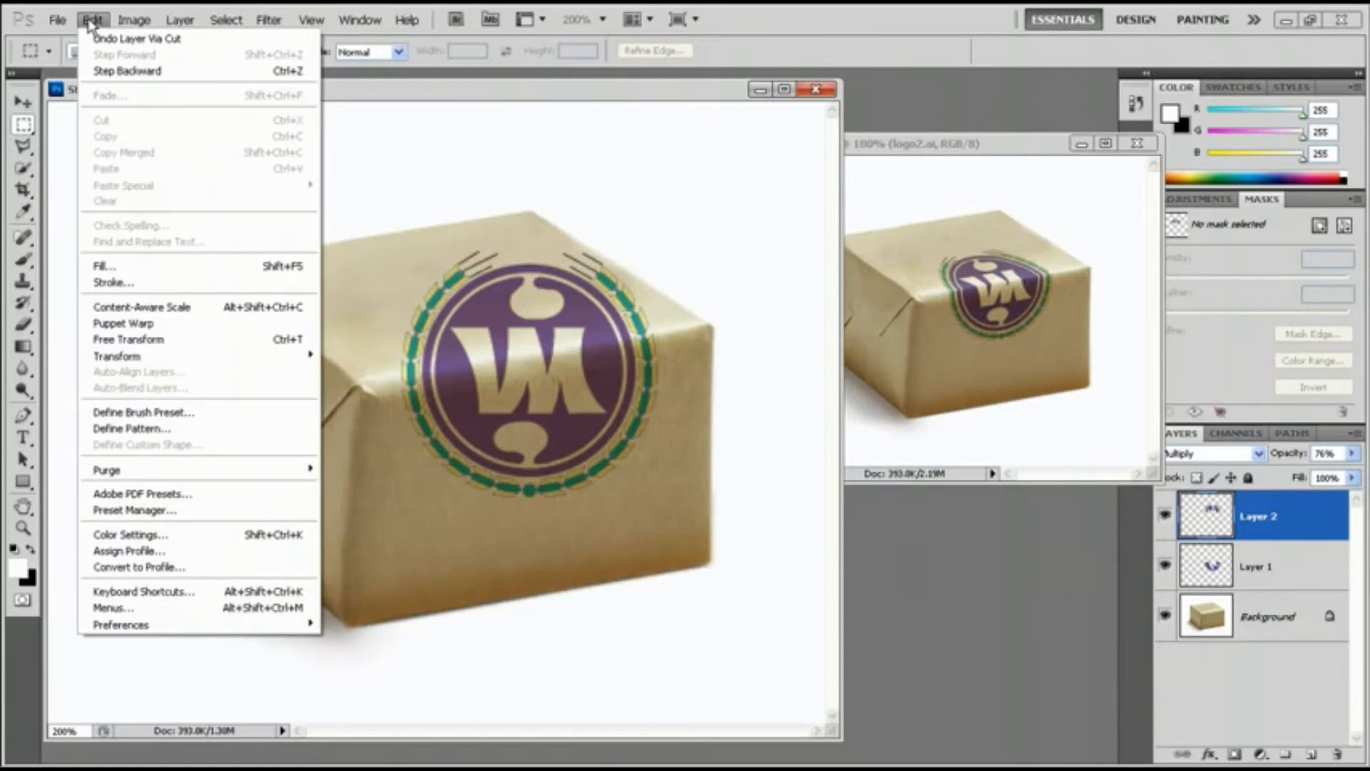
pyautogui.click(143, 339)
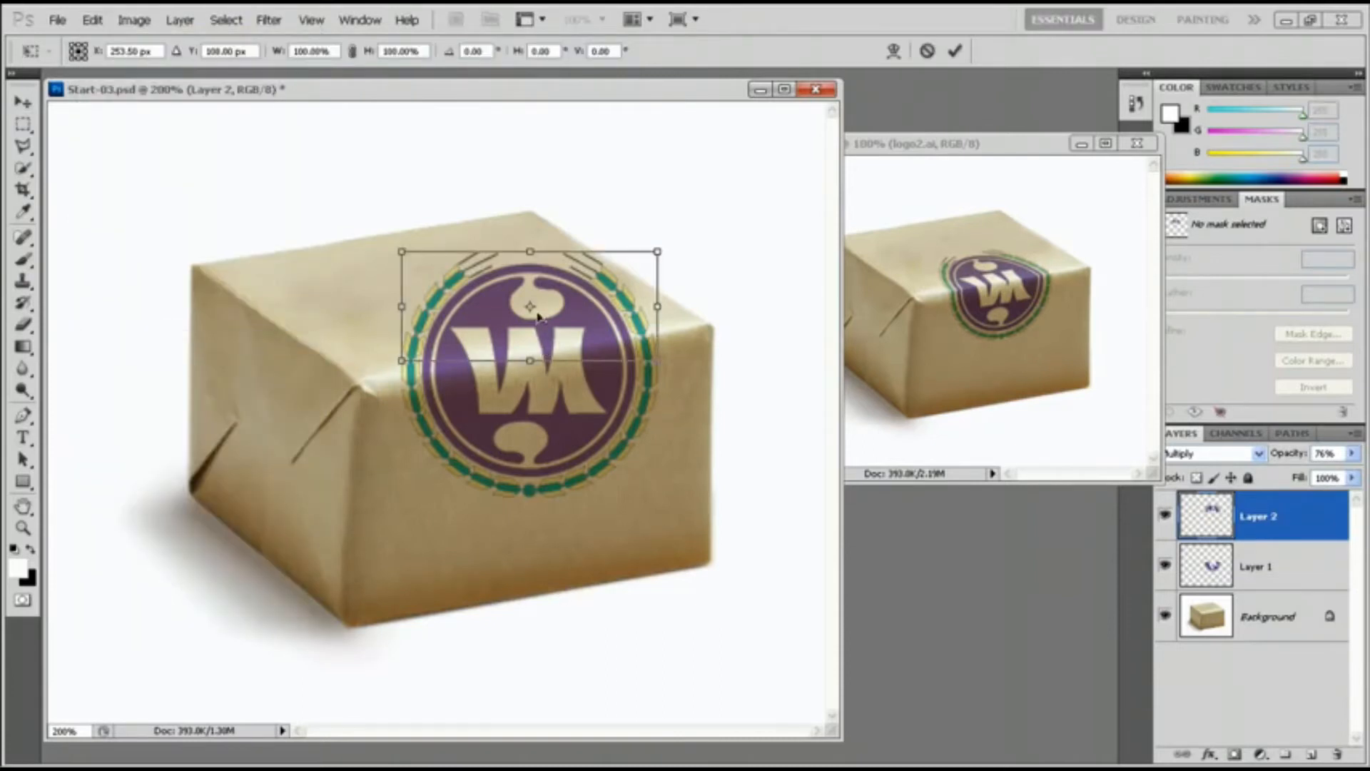
pyautogui.moveTo(531, 251); pyautogui.dragTo(531, 264)
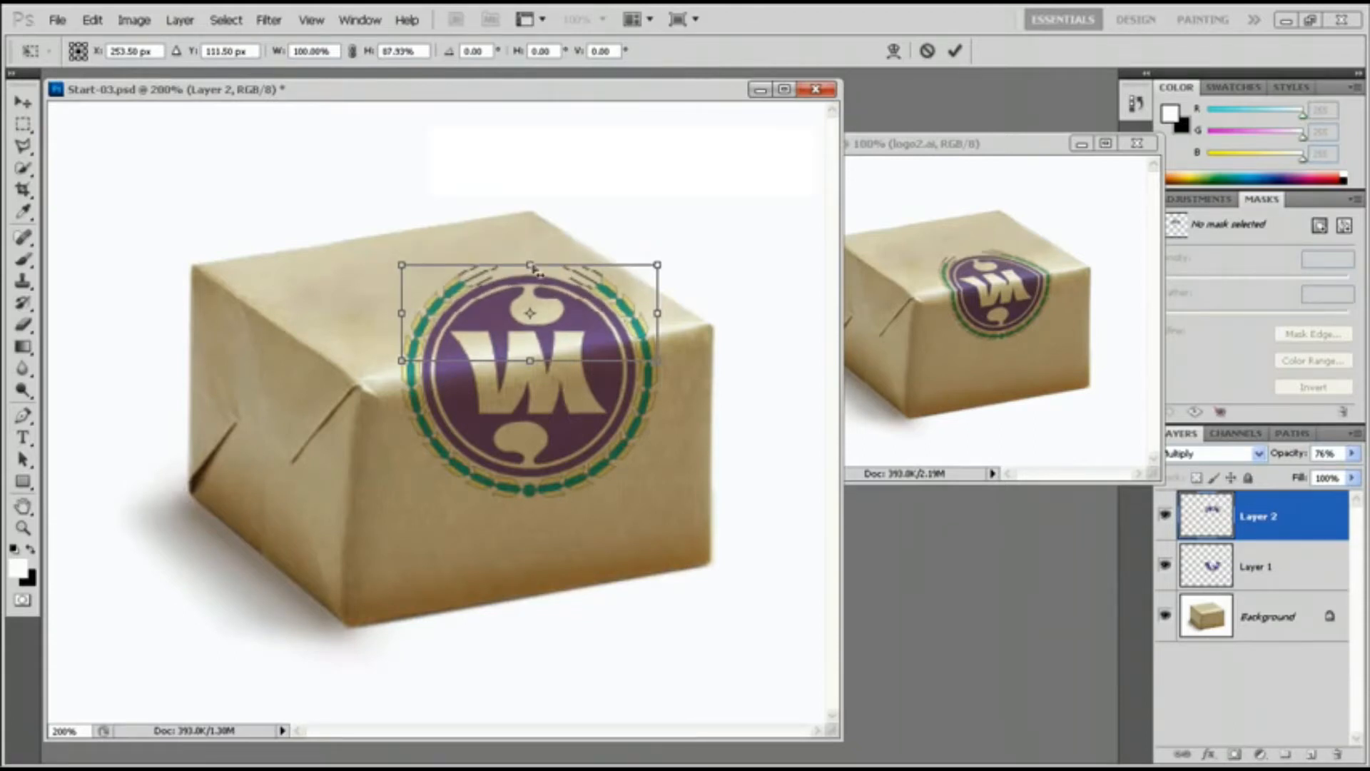
pyautogui.moveTo(534, 267); pyautogui.dragTo(493, 273)
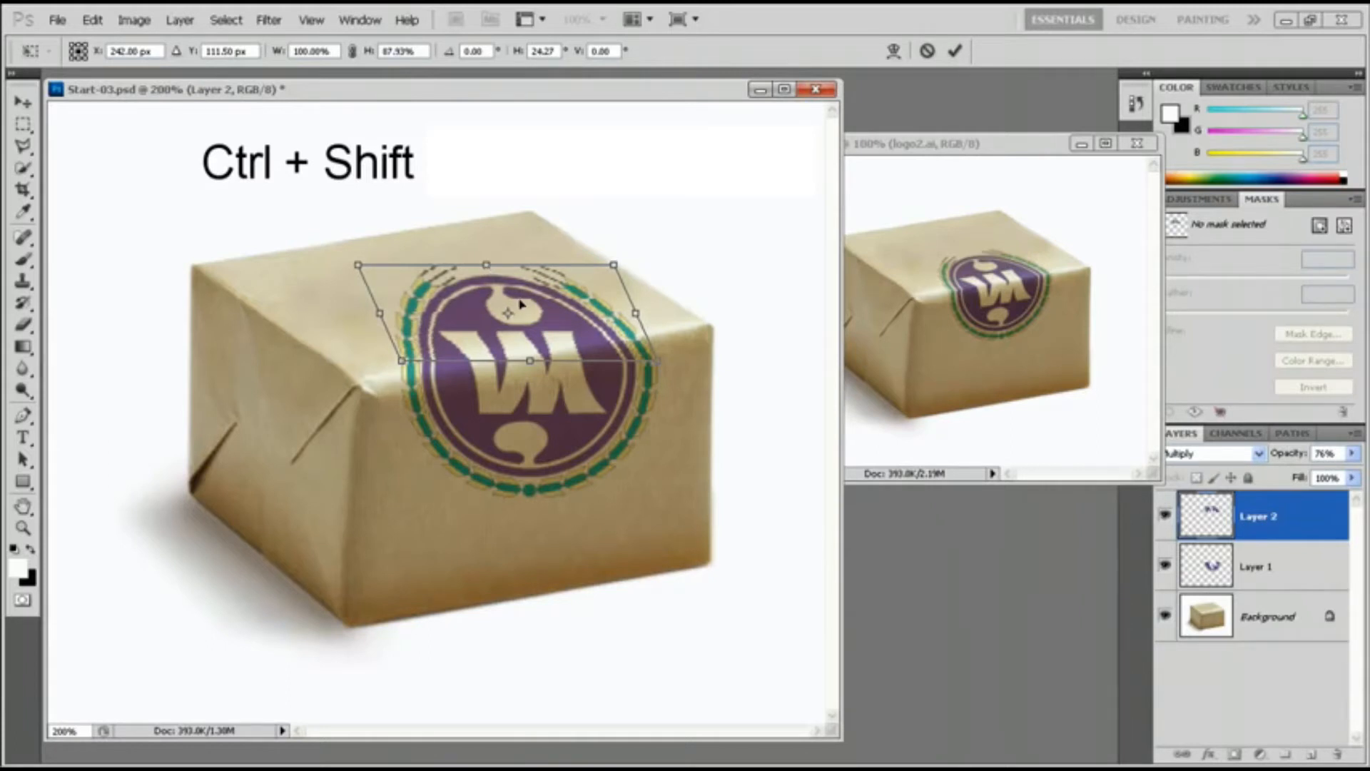
pyautogui.press('Return')
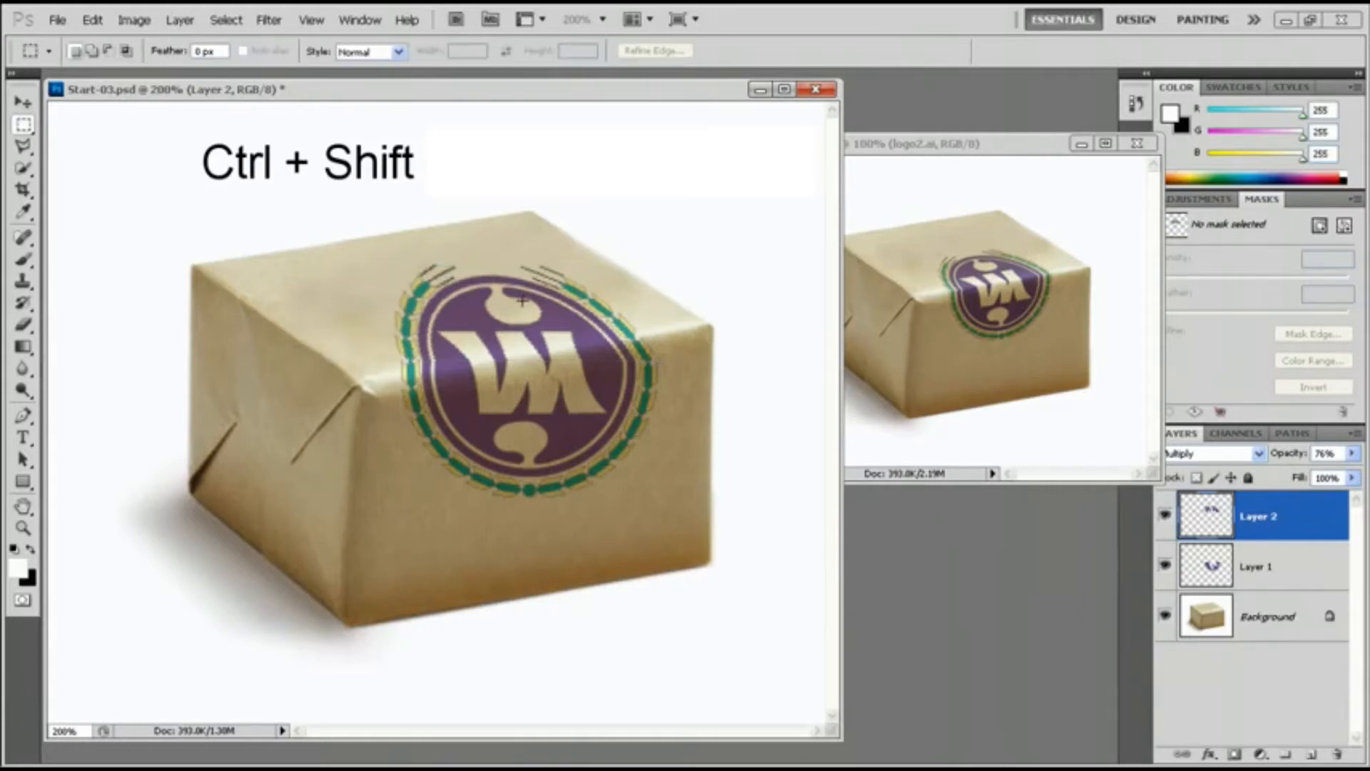
# Free-transform the lower logo half on Layer 1, skewing it horizontally by about -6°
pyautogui.click(1252, 569)
pyautogui.click(135, 19)
pyautogui.moveTo(92, 19)
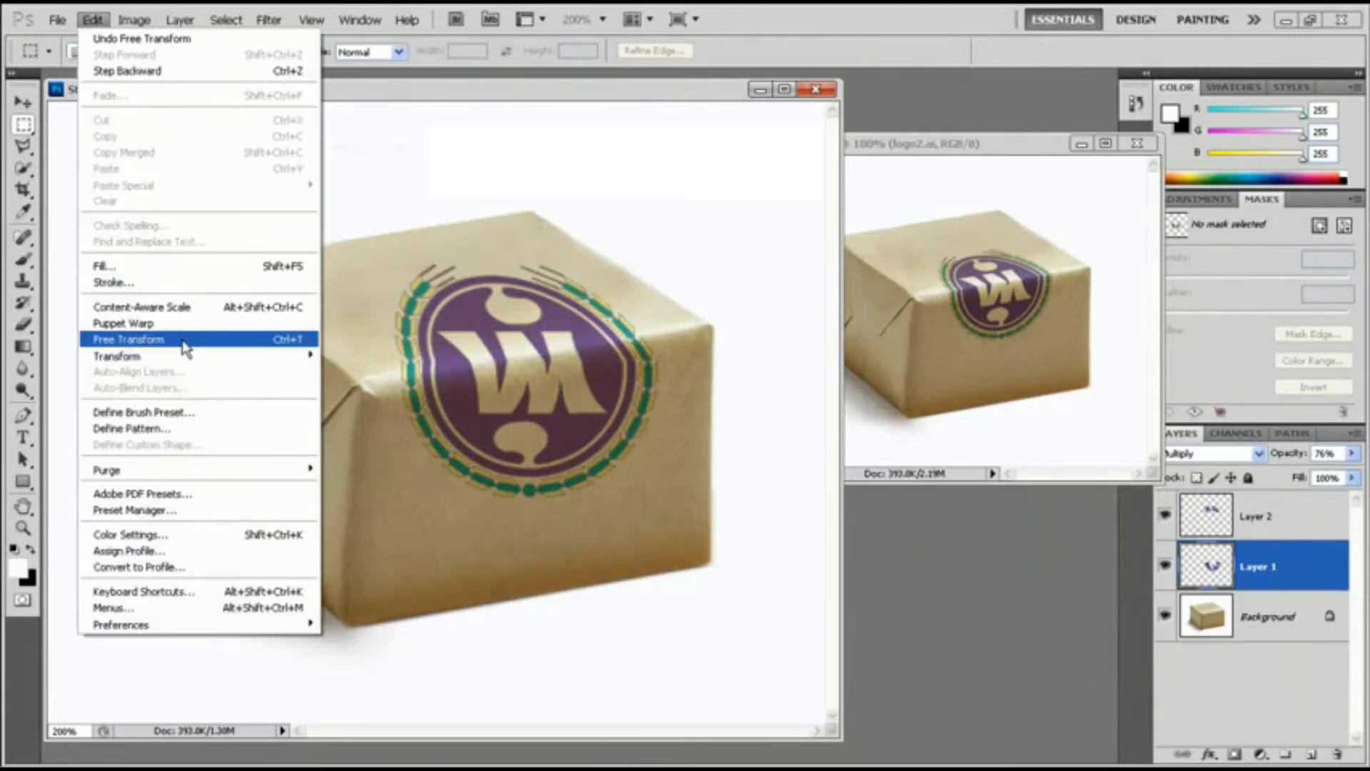
pyautogui.click(129, 339)
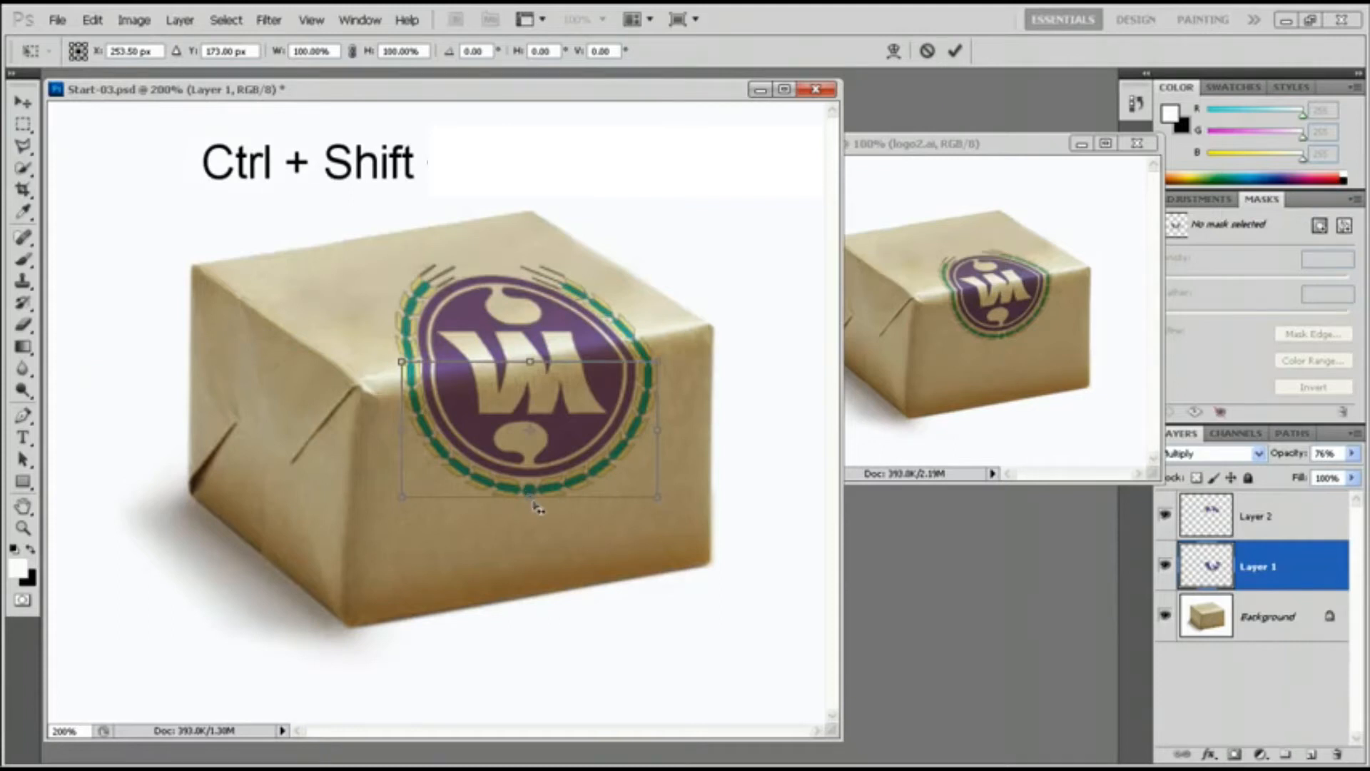
pyautogui.moveTo(537, 506); pyautogui.dragTo(524, 506)
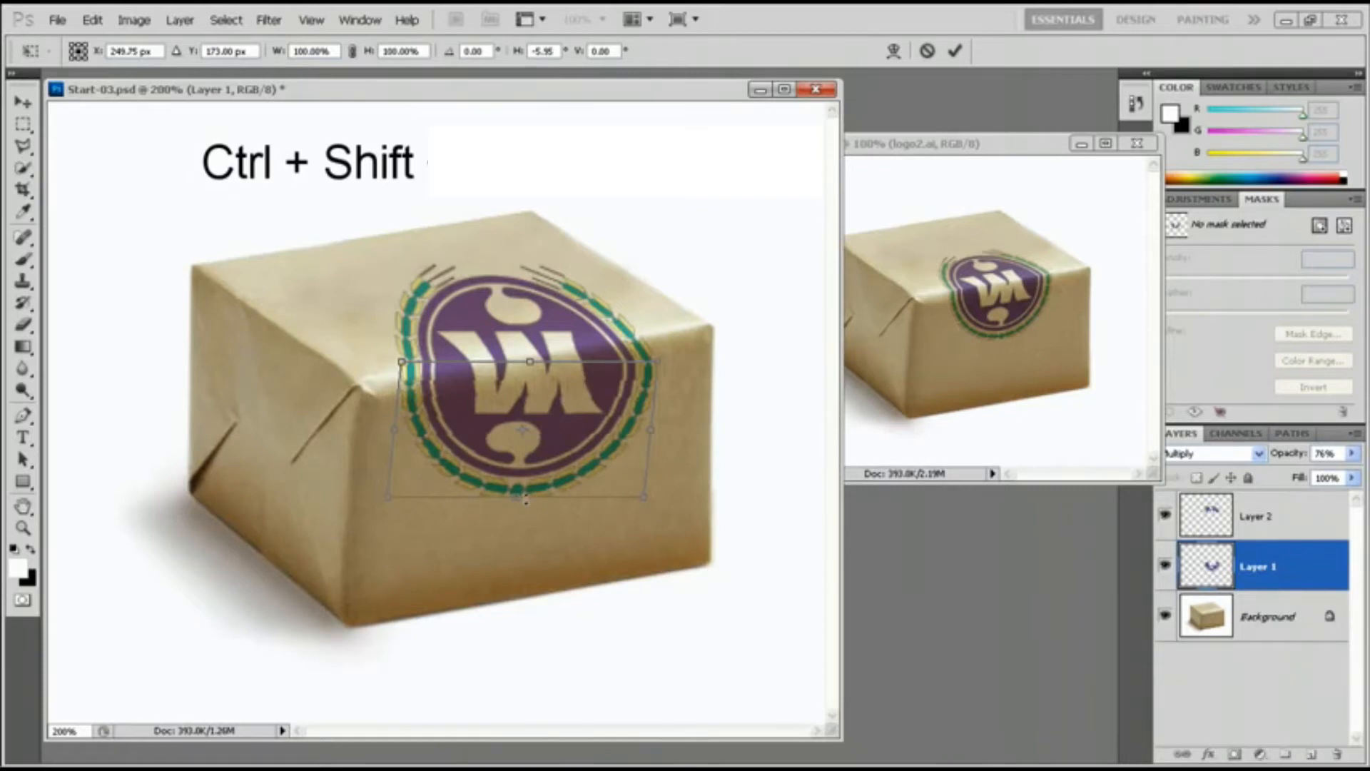
pyautogui.press('Return')
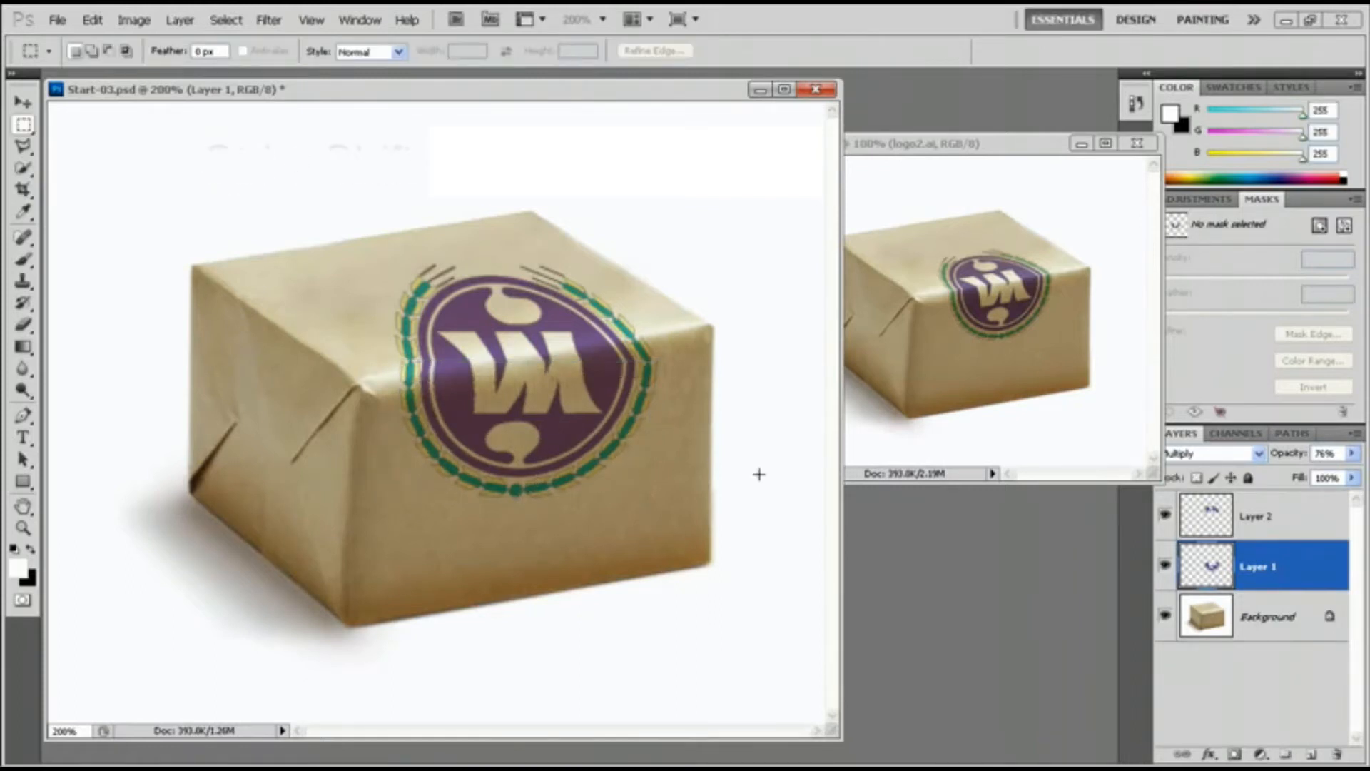
# Select both logo layers together and rotate them about -11° to follow the box's front edge
pyautogui.click(1277, 513)
pyautogui.keyDown('shift'); pyautogui.click(1273, 566); pyautogui.keyUp('shift')
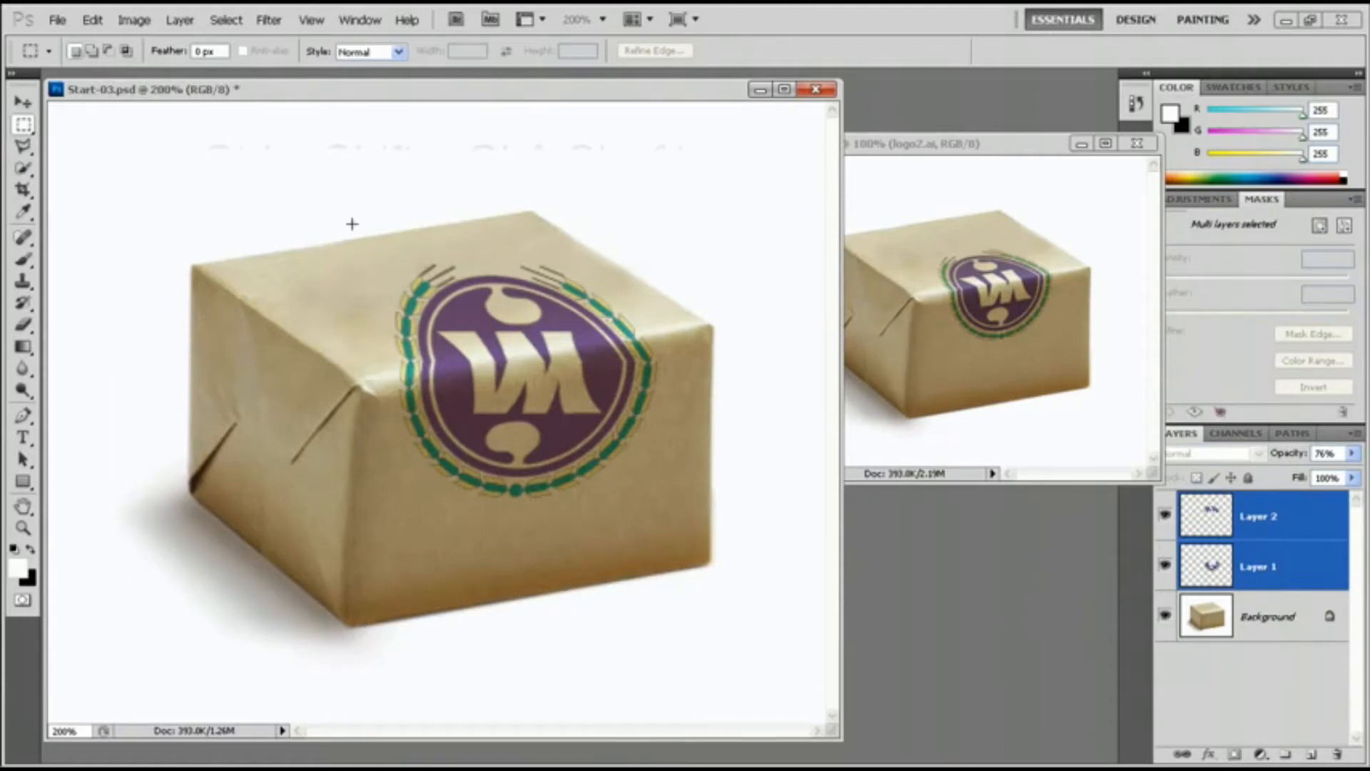
pyautogui.click(92, 20)
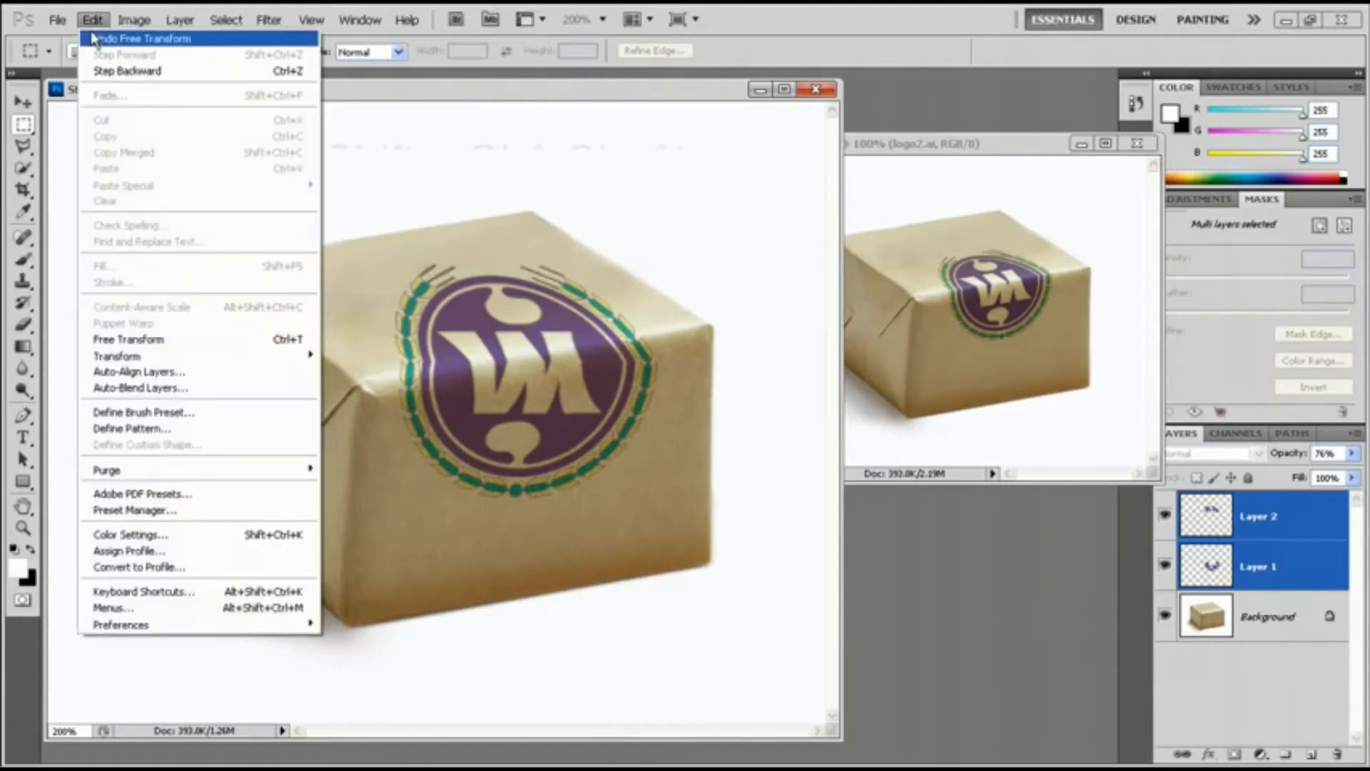
pyautogui.click(175, 349)
pyautogui.moveTo(694, 388); pyautogui.dragTo(698, 367)
pyautogui.moveTo(611, 394); pyautogui.dragTo(615, 388)
pyautogui.moveTo(759, 380); pyautogui.dragTo(761, 378)
pyautogui.moveTo(543, 391); pyautogui.dragTo(547, 398)
pyautogui.moveTo(739, 389); pyautogui.dragTo(741, 387)
pyautogui.moveTo(740, 386); pyautogui.dragTo(740, 388)
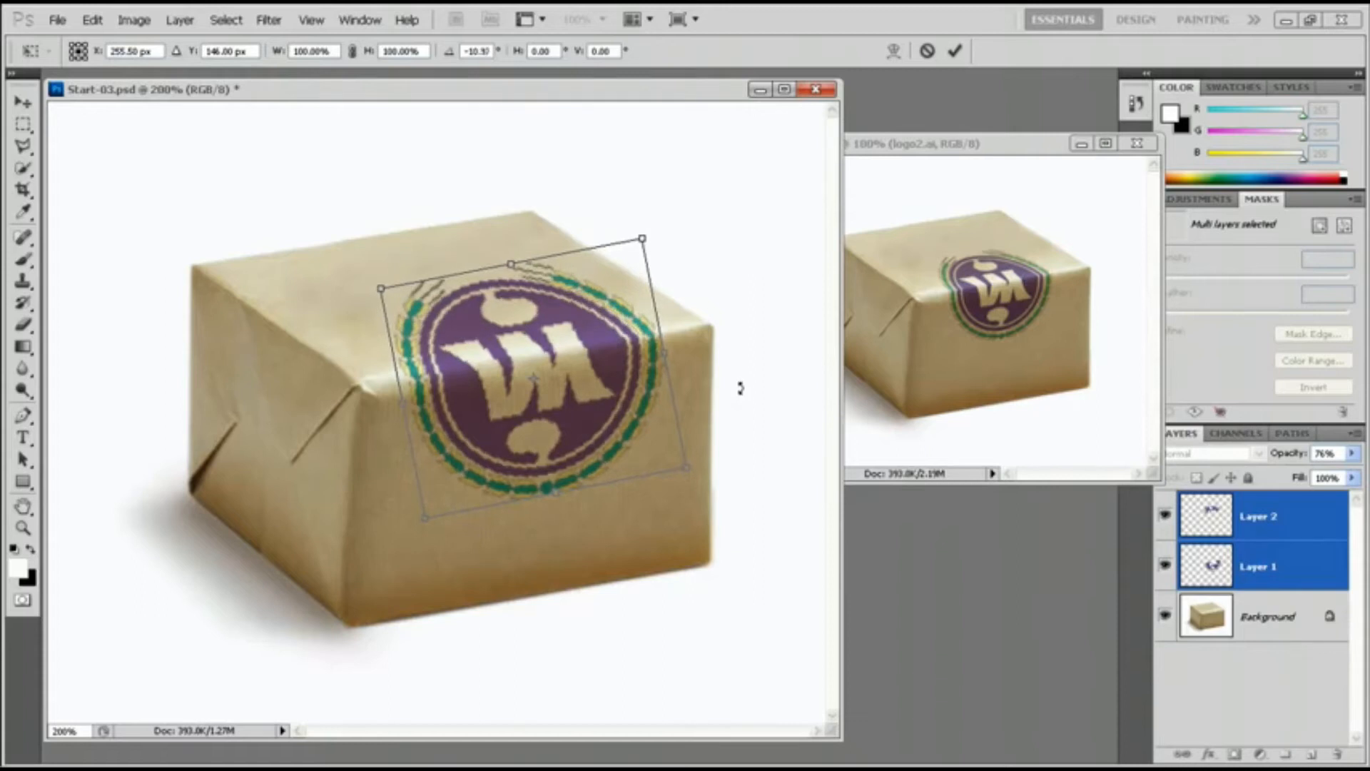
# Scale both logo halves proportionally to about 90% and apply the transform
pyautogui.moveTo(643, 239); pyautogui.dragTo(634, 245)
pyautogui.moveTo(605, 295); pyautogui.dragTo(606, 298)
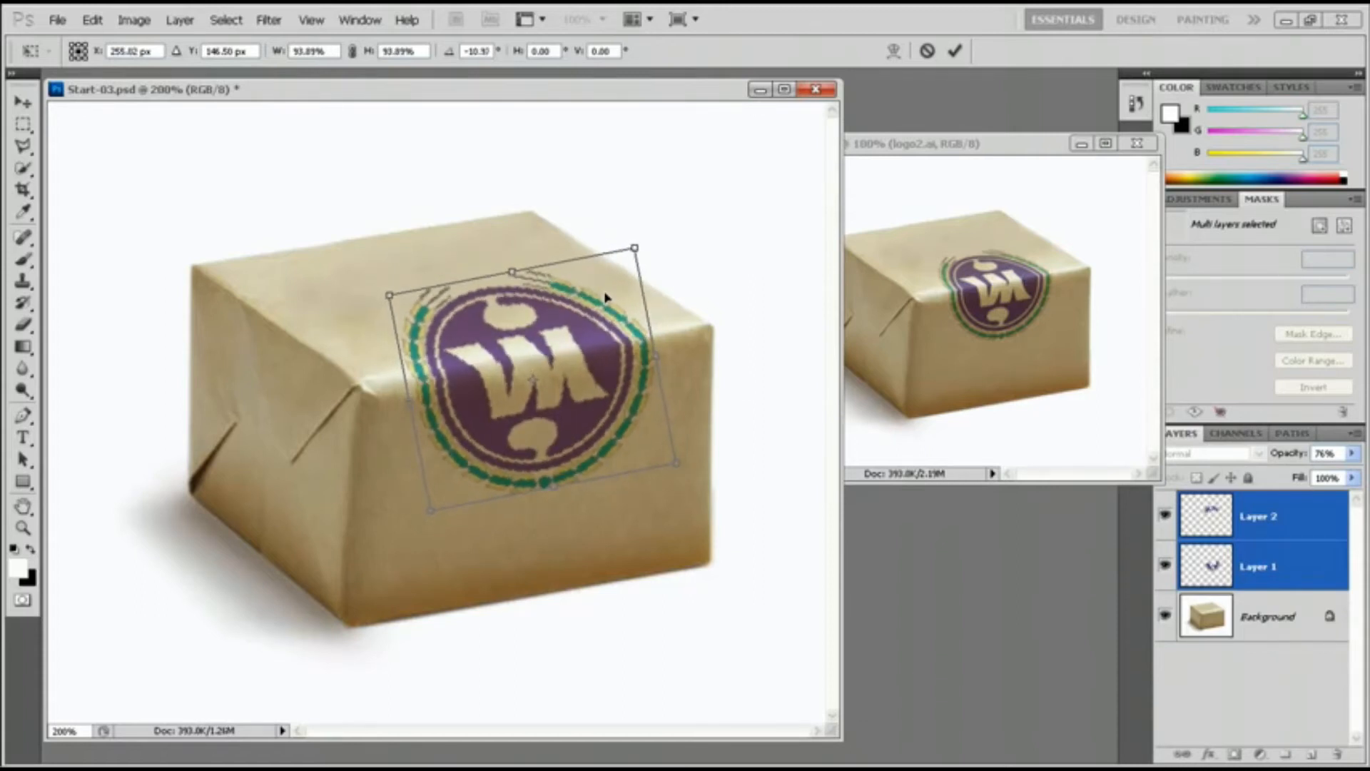
pyautogui.moveTo(643, 247); pyautogui.dragTo(620, 300)
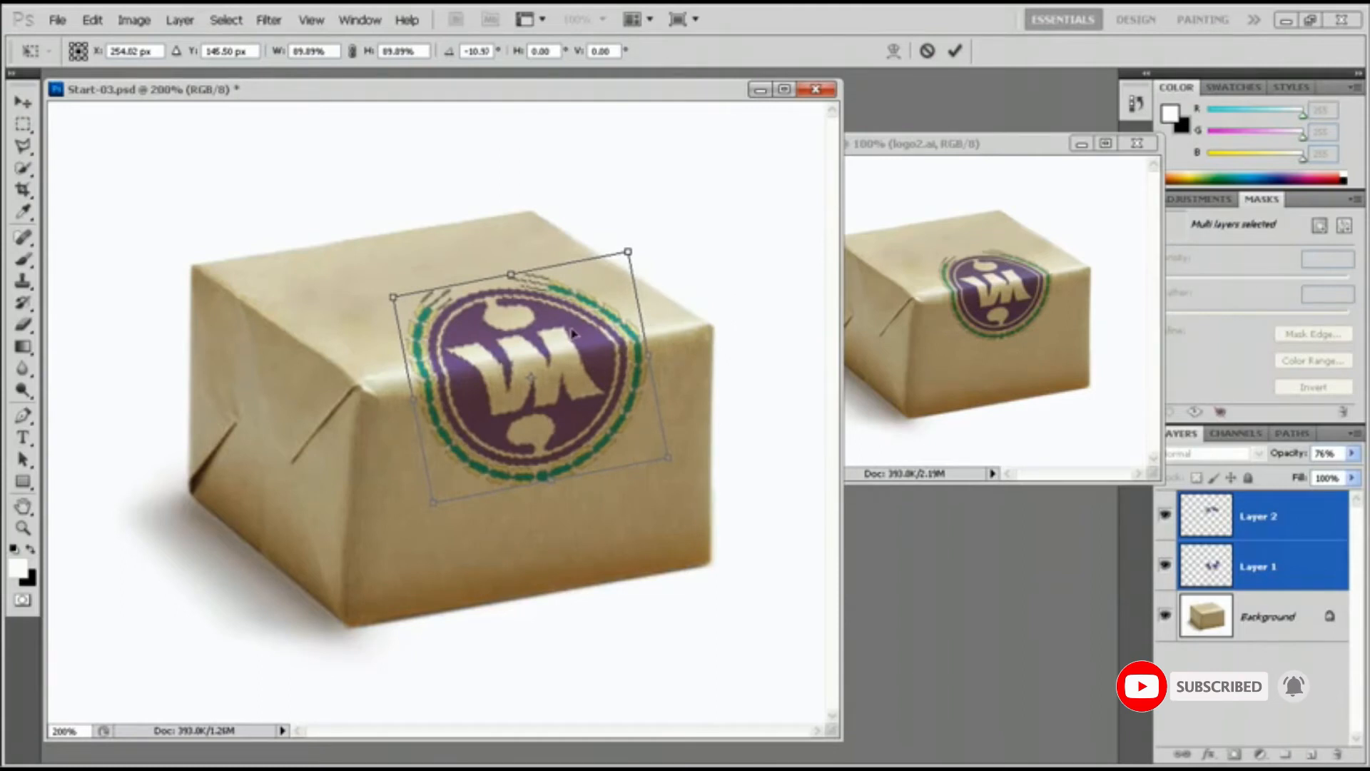
pyautogui.press('Return')
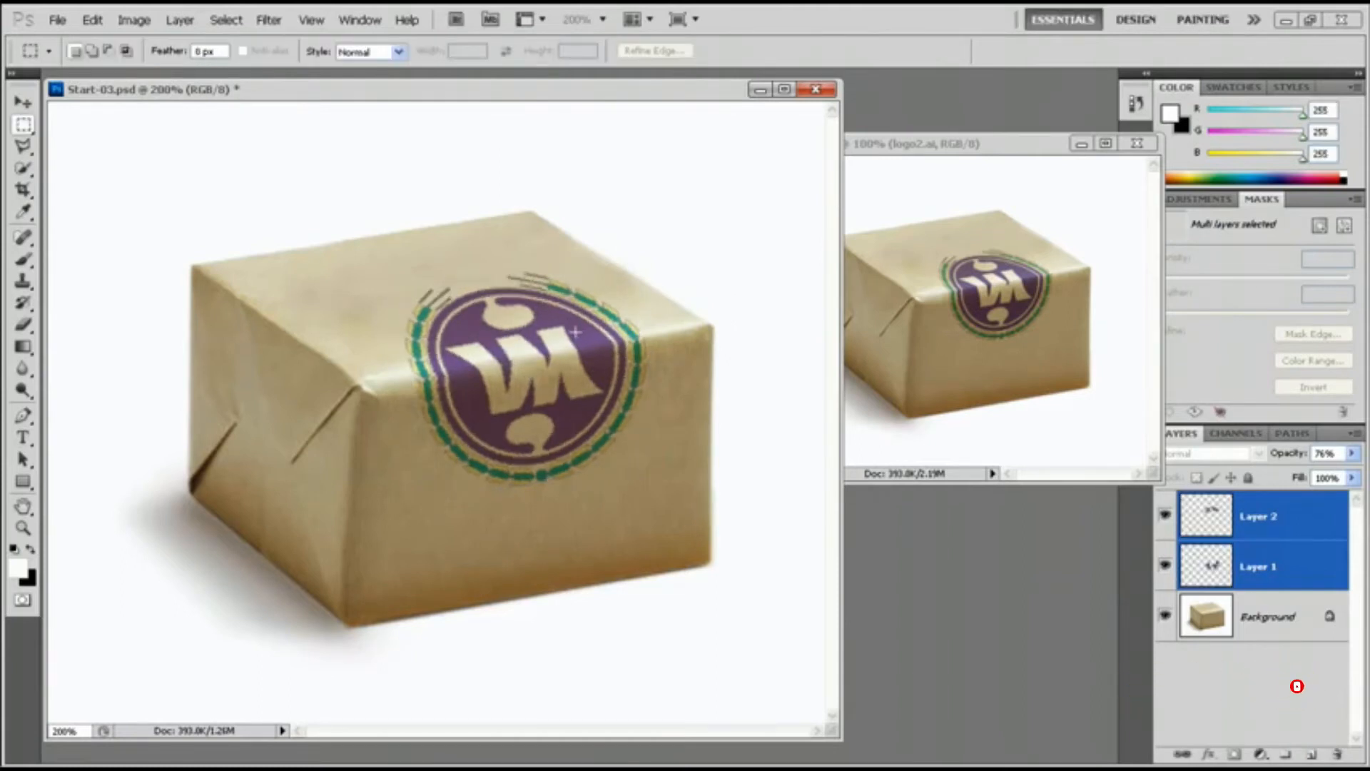
# Show Start-03.psd at 100% and place its window near the End-03.psd reference for comparison
pyautogui.press('v')
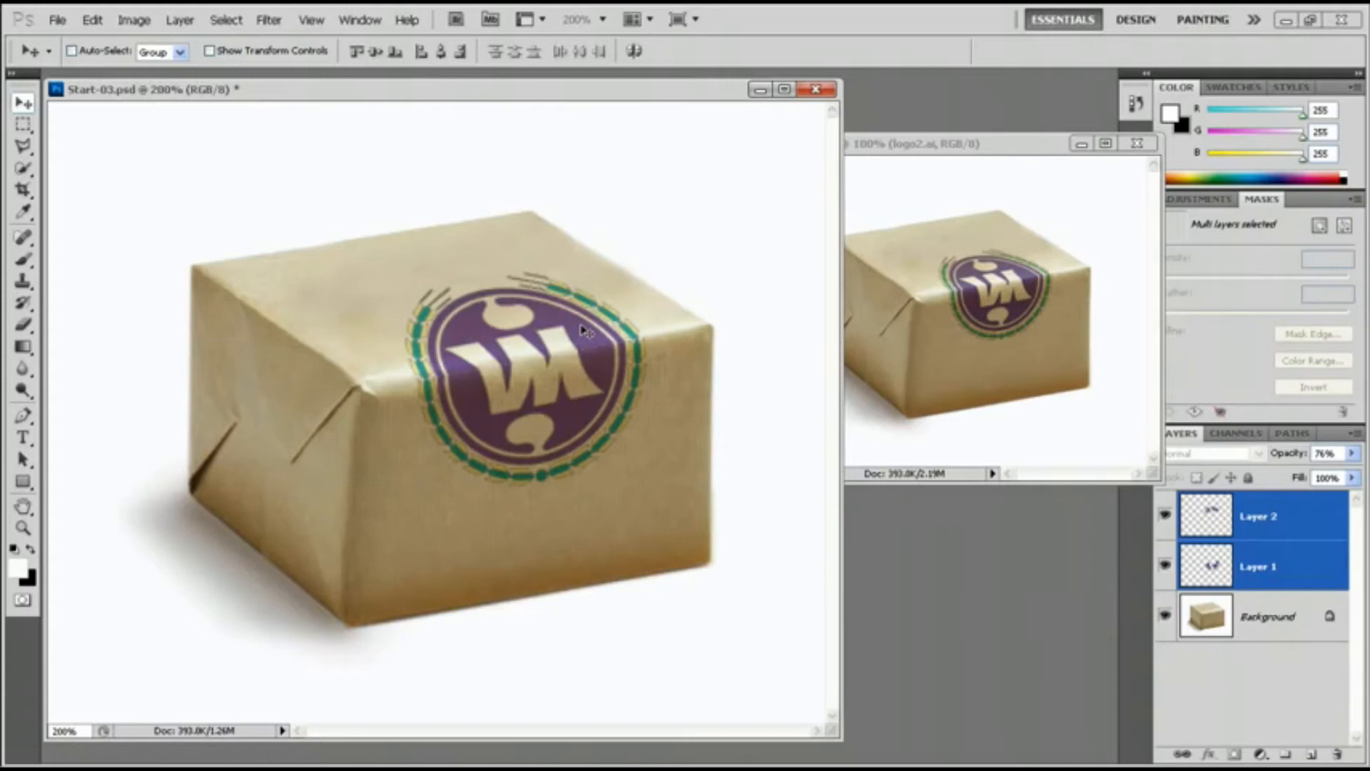
pyautogui.hotkey('ctrl', '1')
pyautogui.moveTo(324, 98); pyautogui.dragTo(559, 153)
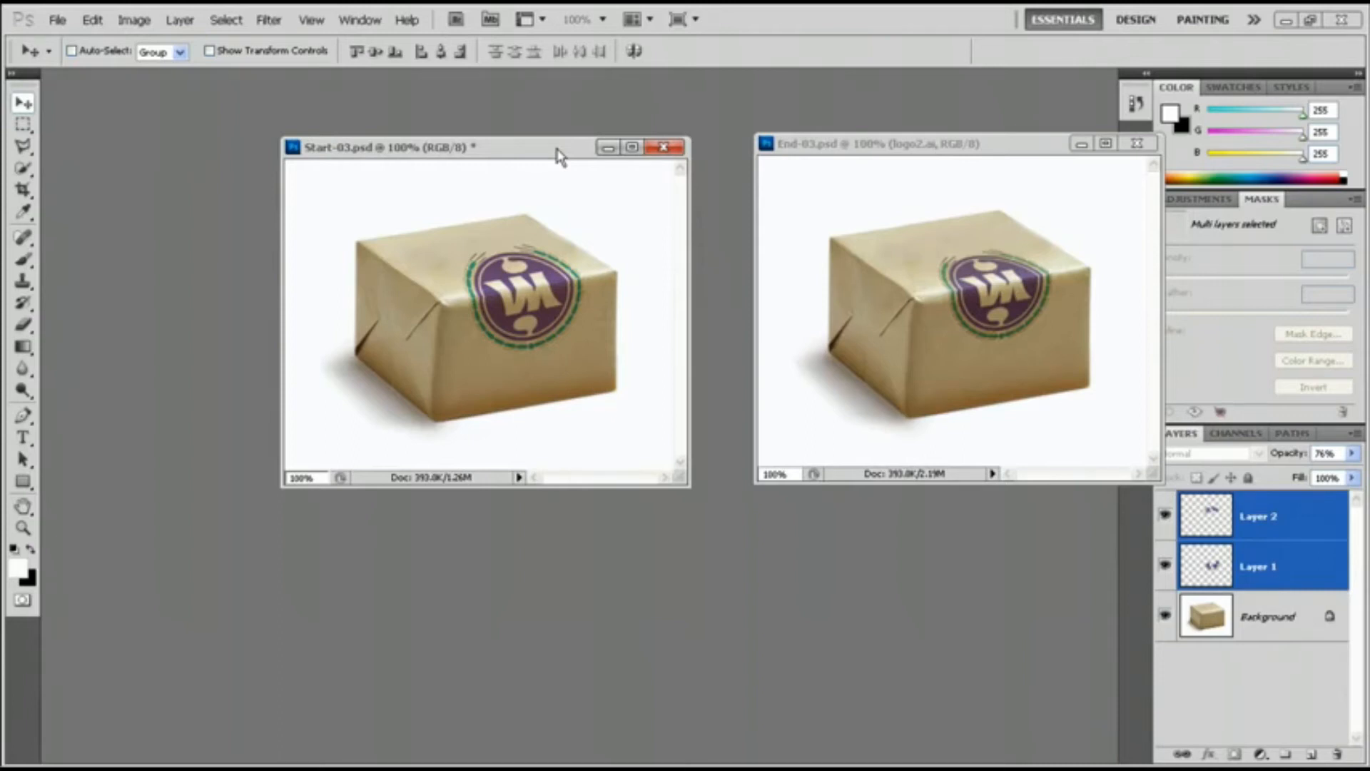
pyautogui.moveTo(557, 150); pyautogui.dragTo(557, 156)
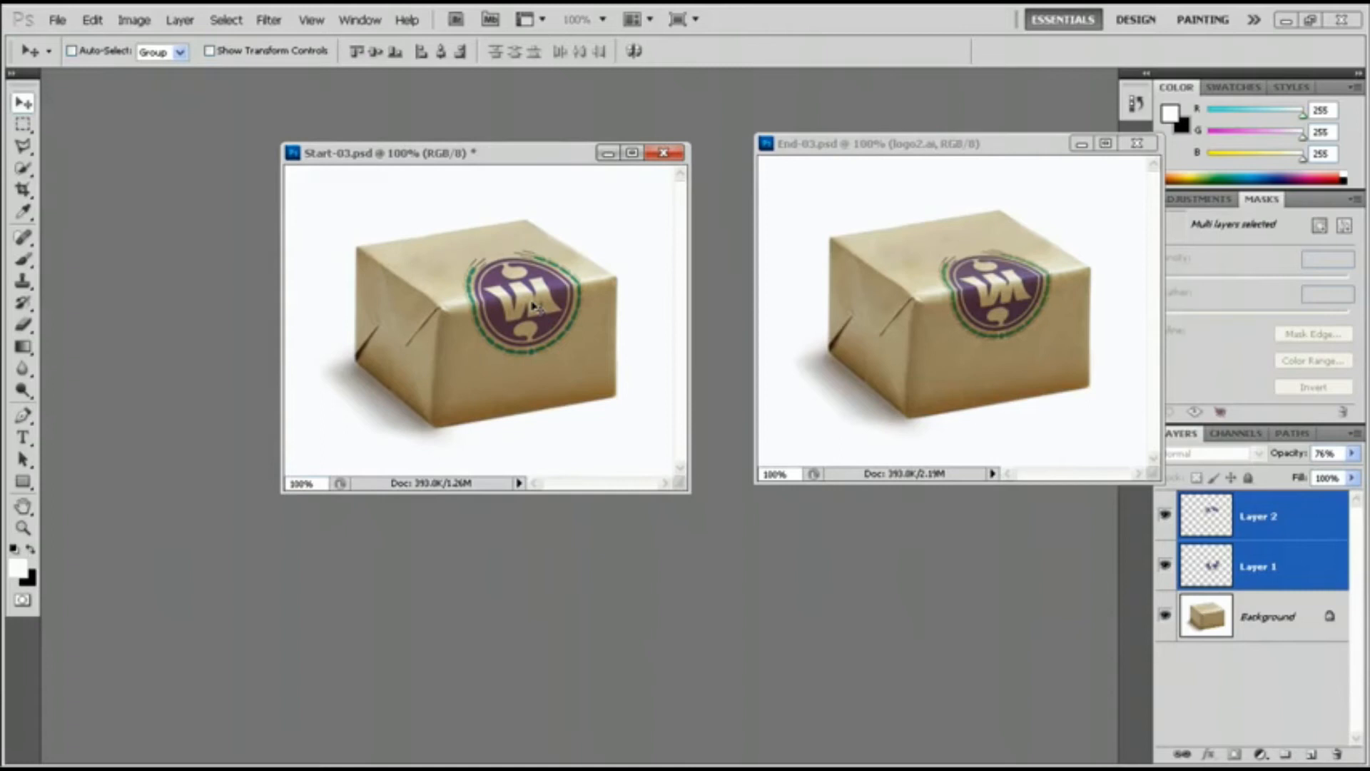
# Lower both logo layers' opacity to 70% and align the Start-03.psd window directly beside the End-03.psd reference
pyautogui.click(1351, 453)
pyautogui.moveTo(1331, 479)
pyautogui.mouseDown()
pyautogui.moveTo(1314, 480)
pyautogui.moveTo(1325, 482)
pyautogui.mouseUp()
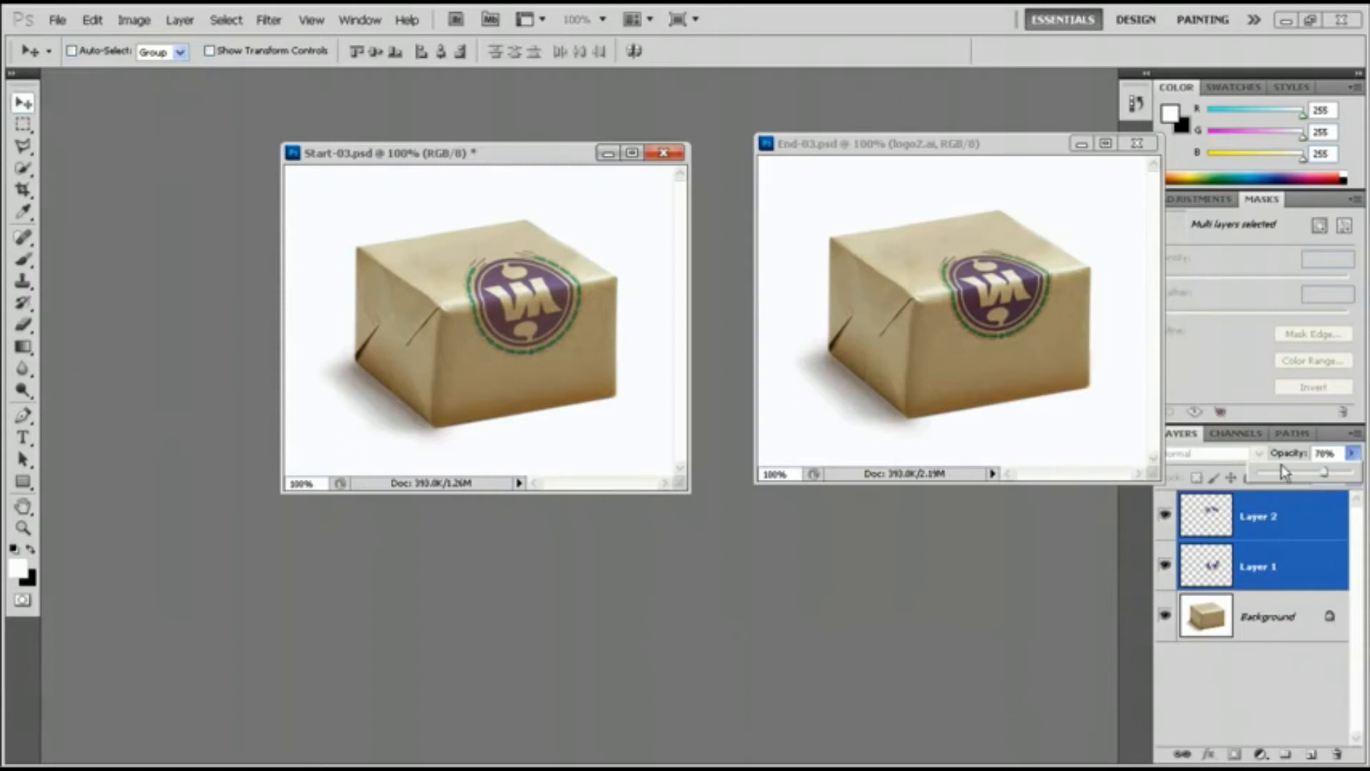
pyautogui.click(619, 300)
pyautogui.moveTo(486, 157); pyautogui.dragTo(542, 150)
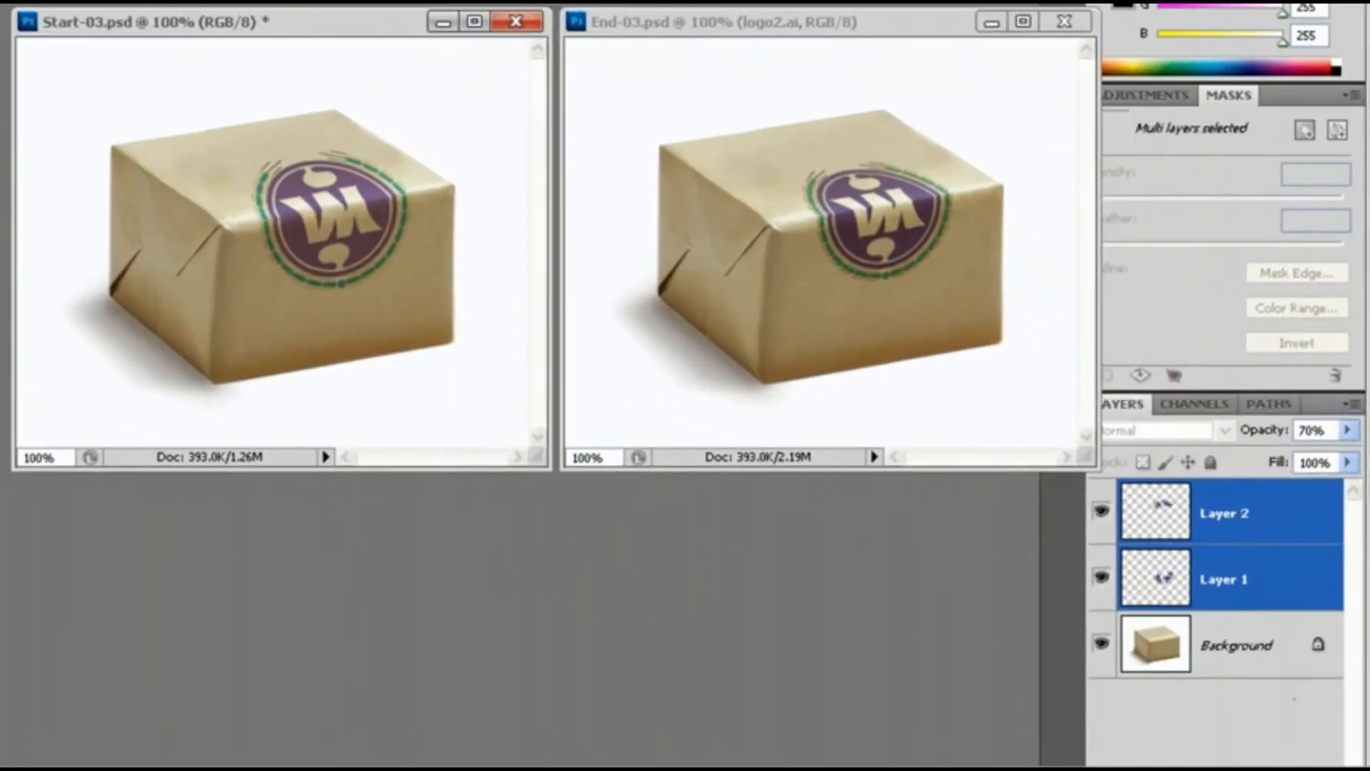
pyautogui.click(1271, 578)
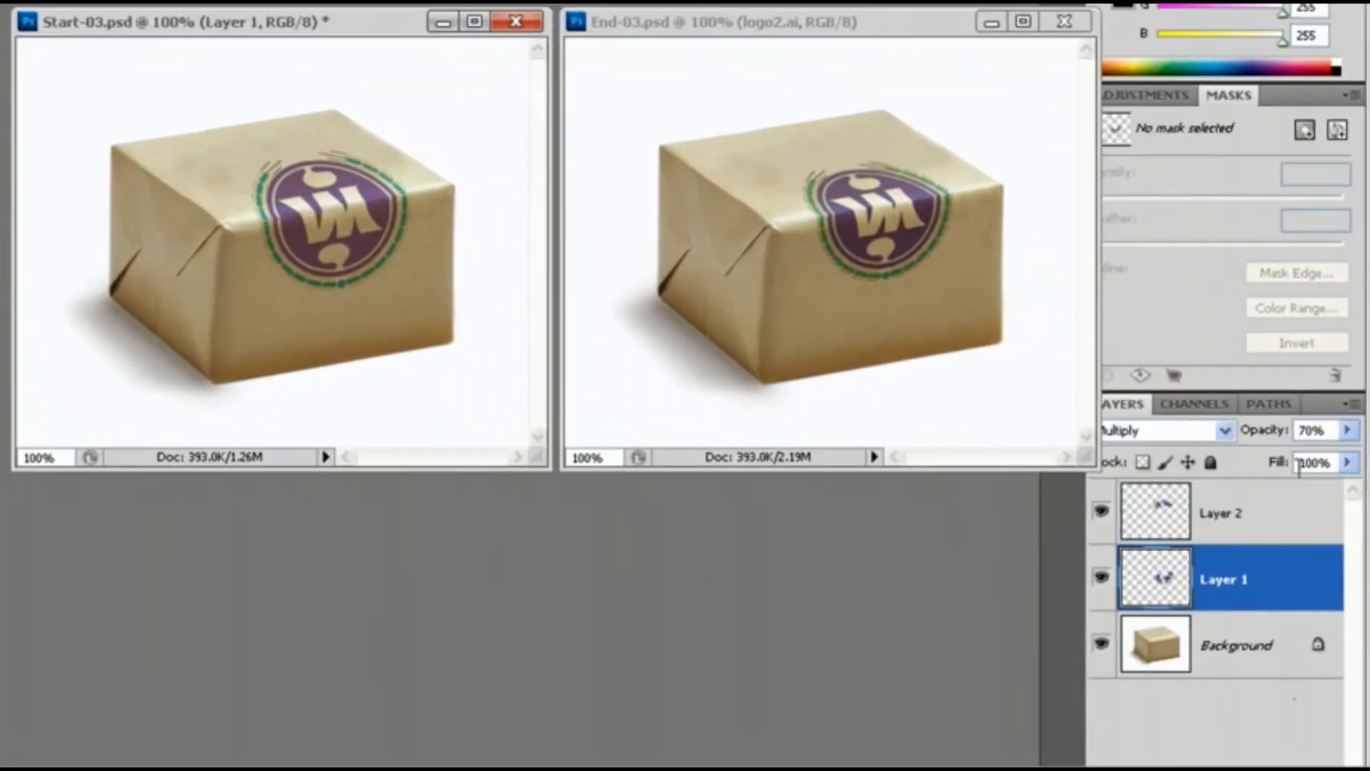
pyautogui.click(1347, 429)
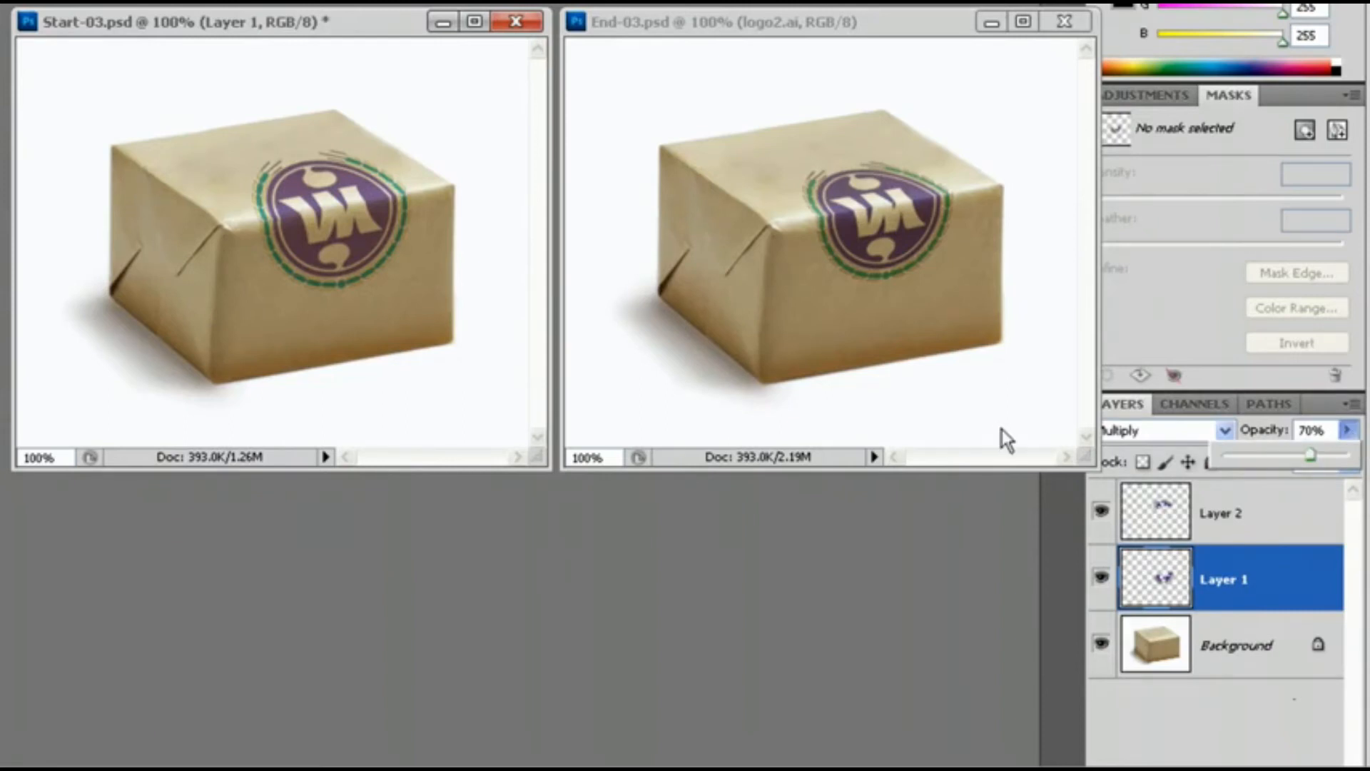
# Lighten the upper logo half on Layer 2 with Hue/Saturation, setting Lightness to +13
pyautogui.click(1223, 529)
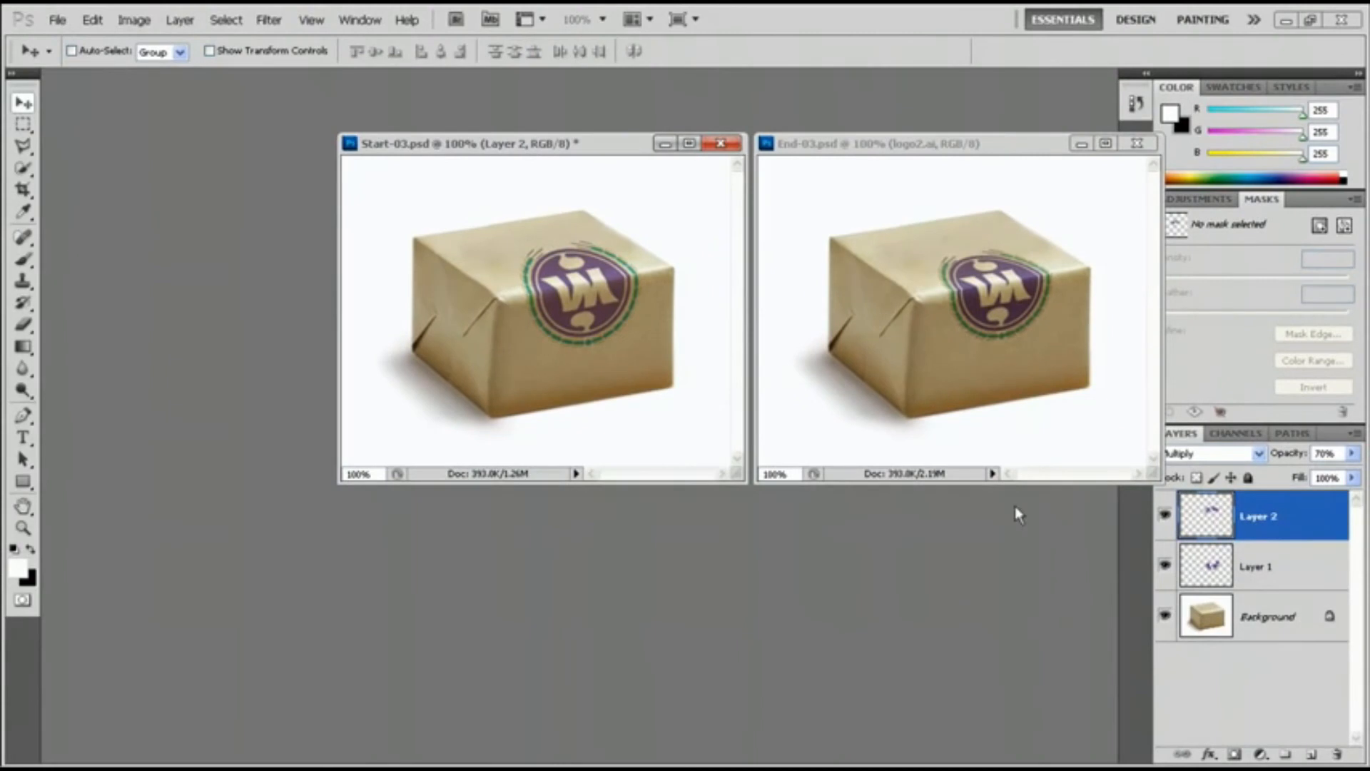
pyautogui.hotkey('ctrl', 'u')
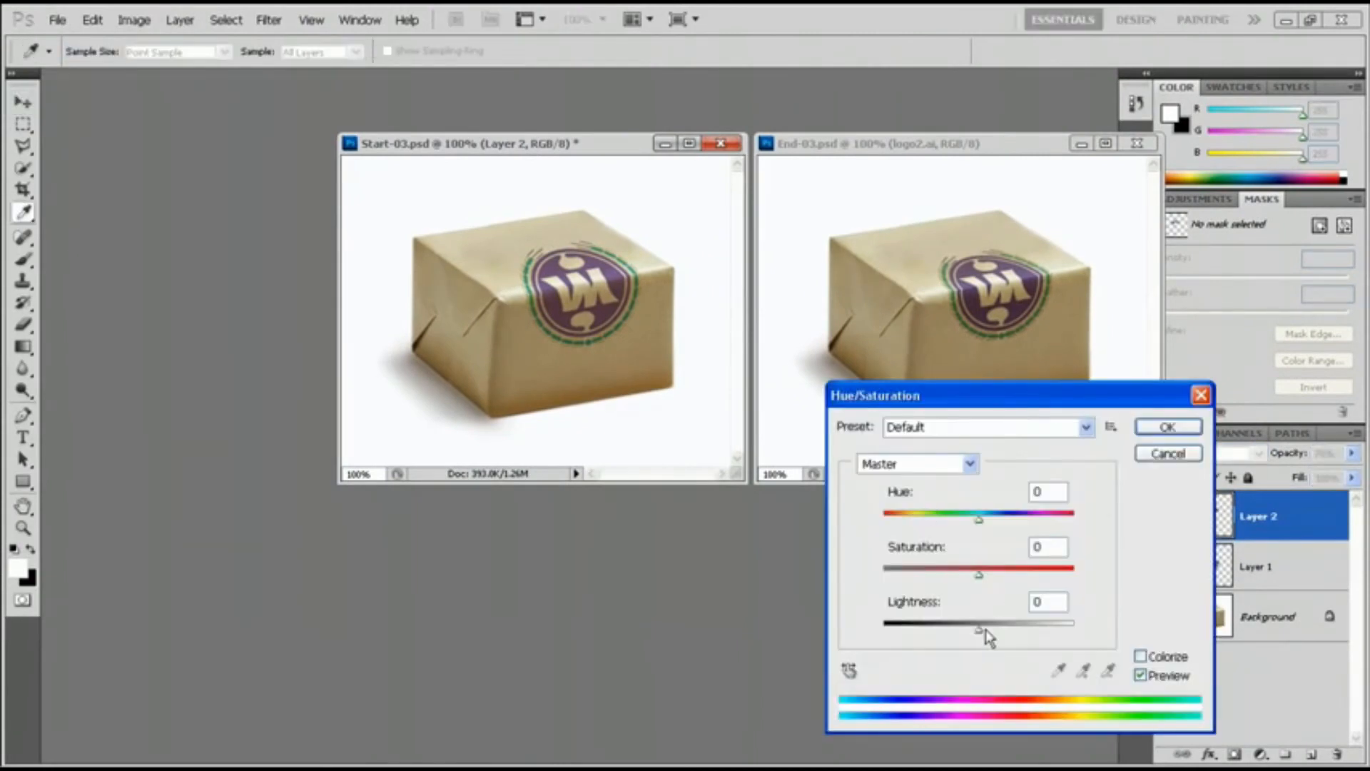
pyautogui.click(1168, 453)
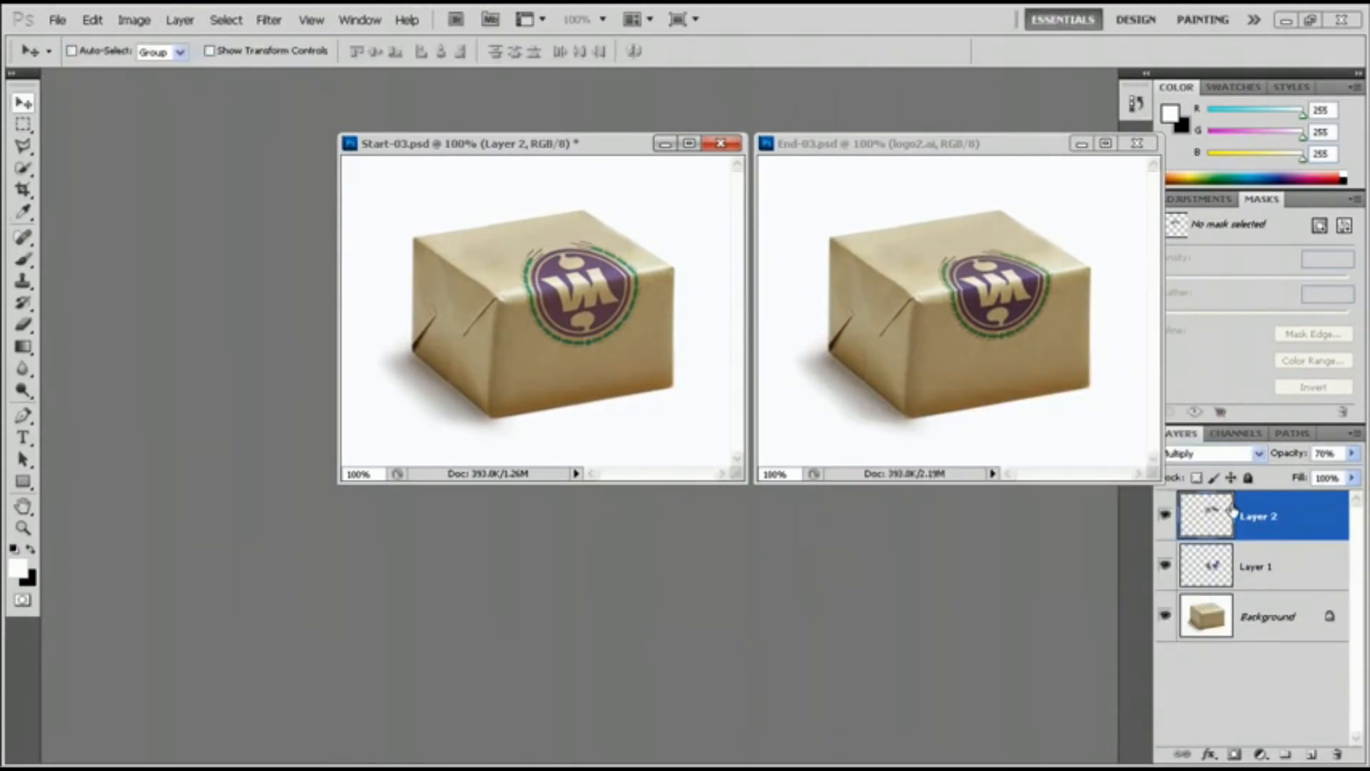
pyautogui.click(134, 19)
pyautogui.moveTo(145, 64)
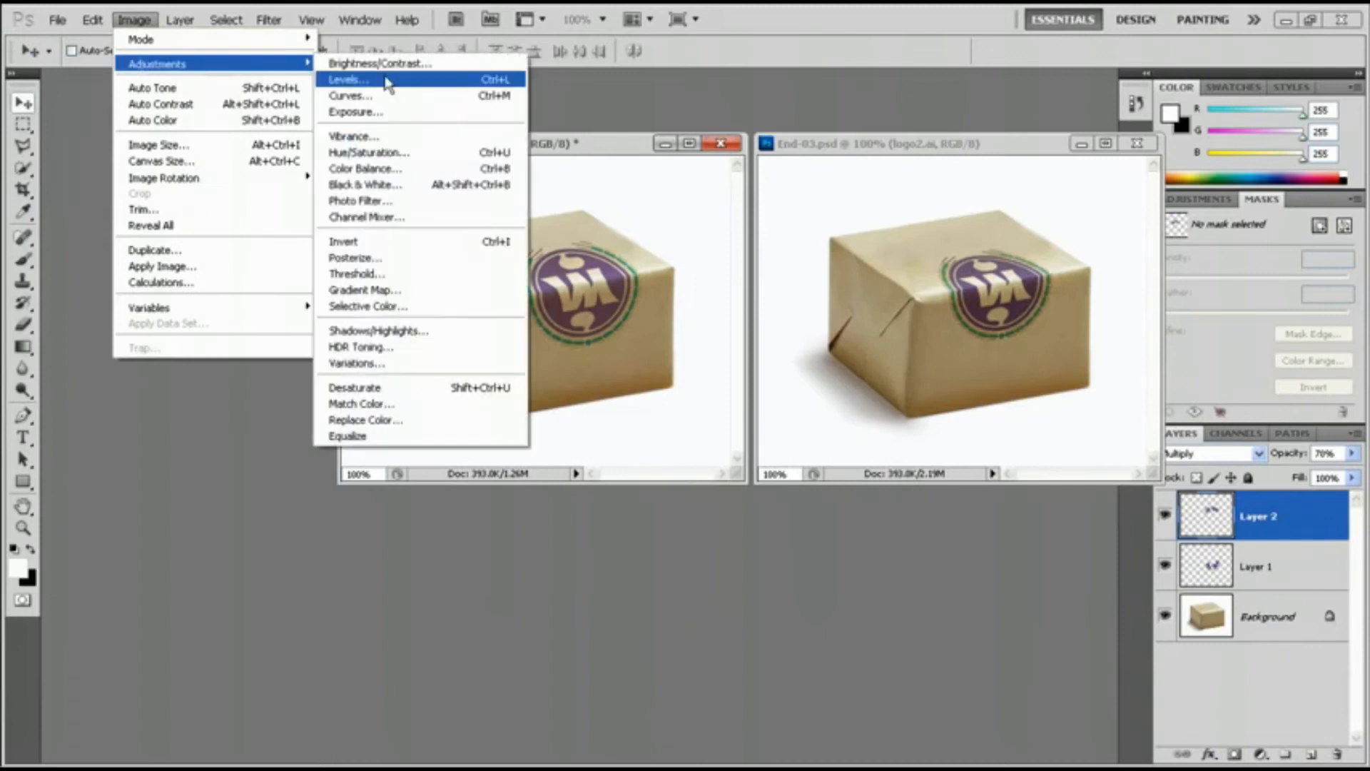
pyautogui.click(438, 153)
pyautogui.moveTo(980, 631); pyautogui.dragTo(990, 632)
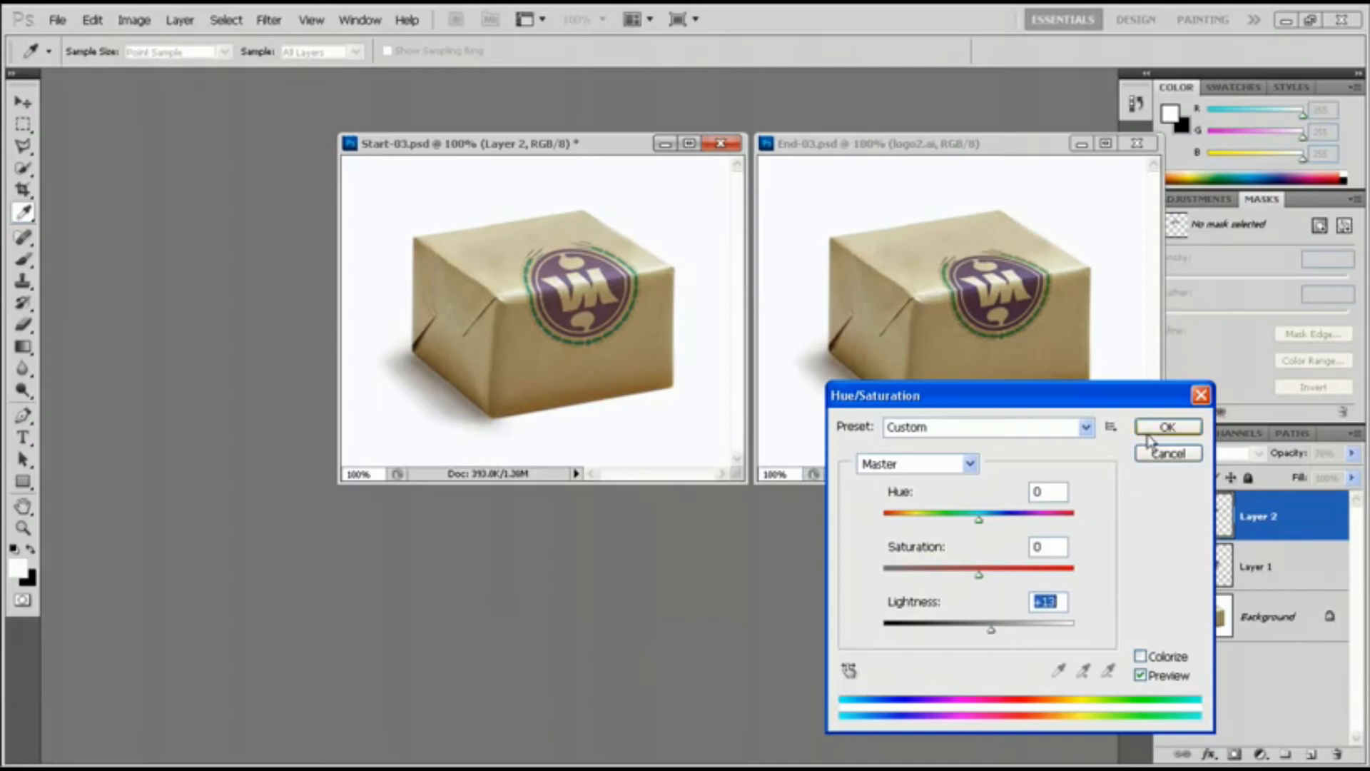
pyautogui.click(1168, 427)
# Darken the lower logo half on Layer 1 with Hue/Saturation, setting Lightness to -10
pyautogui.click(1254, 566)
pyautogui.click(134, 20)
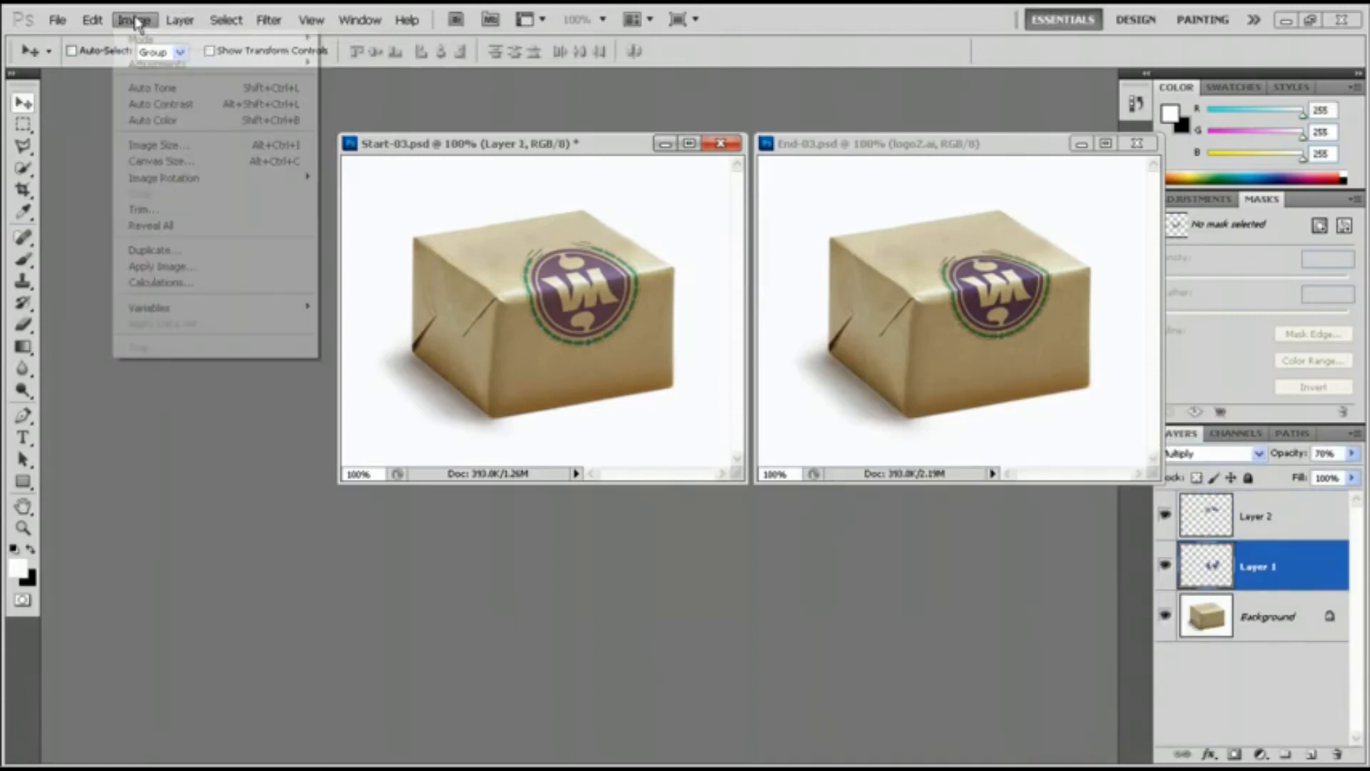
pyautogui.moveTo(285, 64)
pyautogui.click(435, 152)
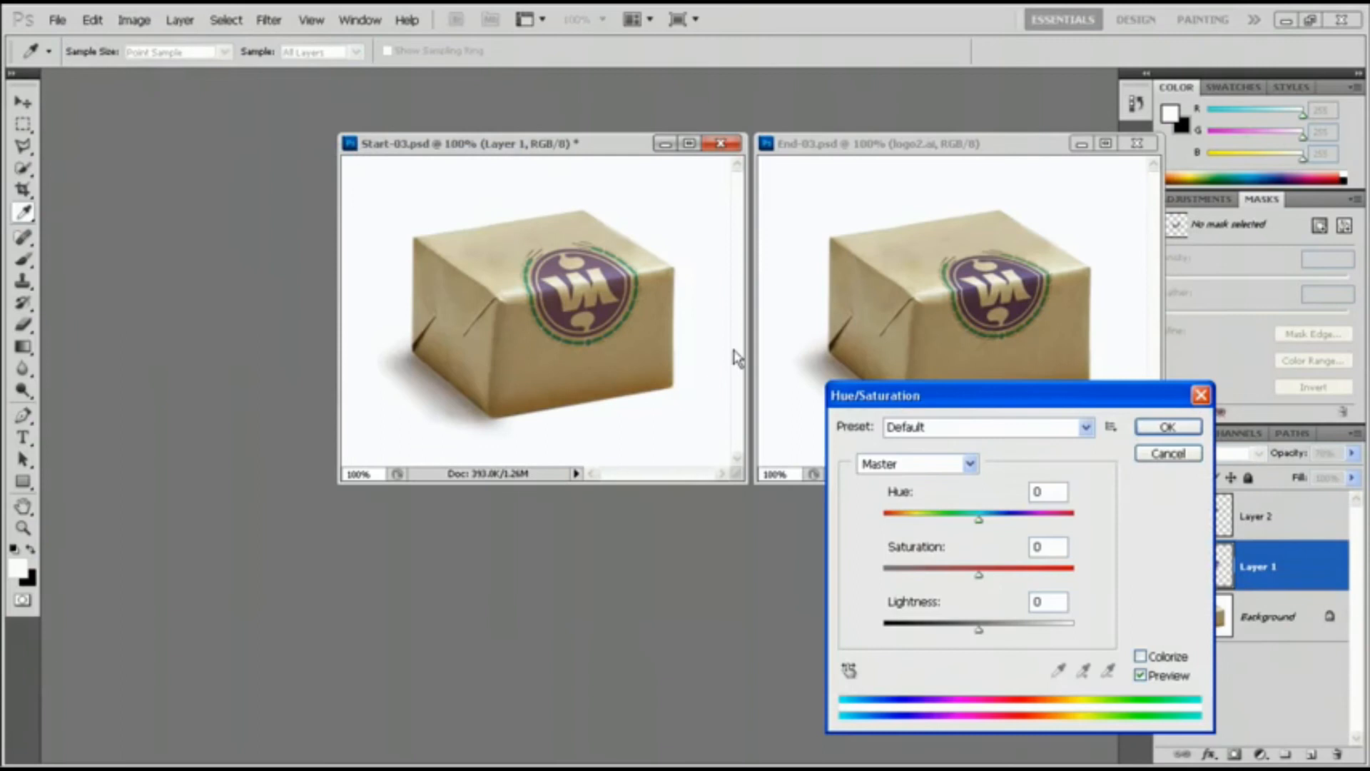
pyautogui.moveTo(980, 630); pyautogui.dragTo(968, 629)
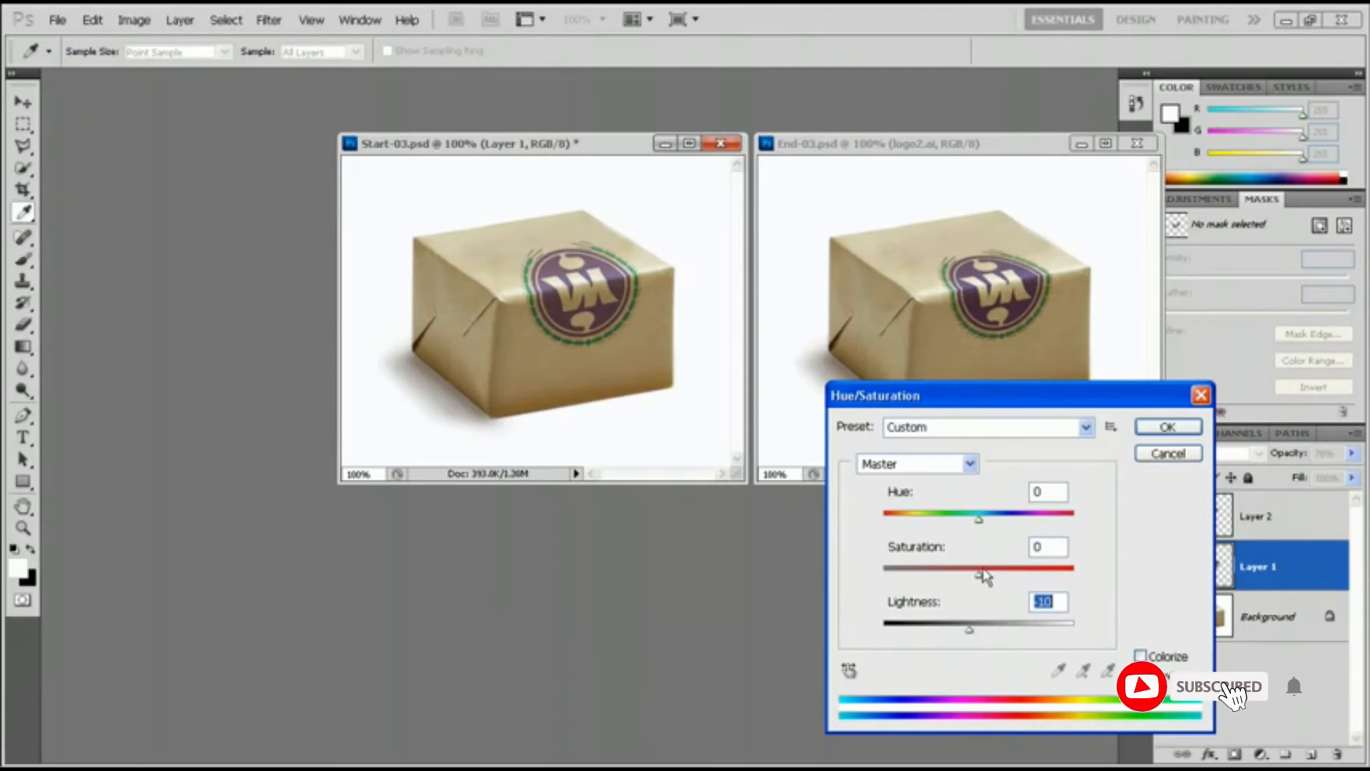
pyautogui.click(1169, 430)
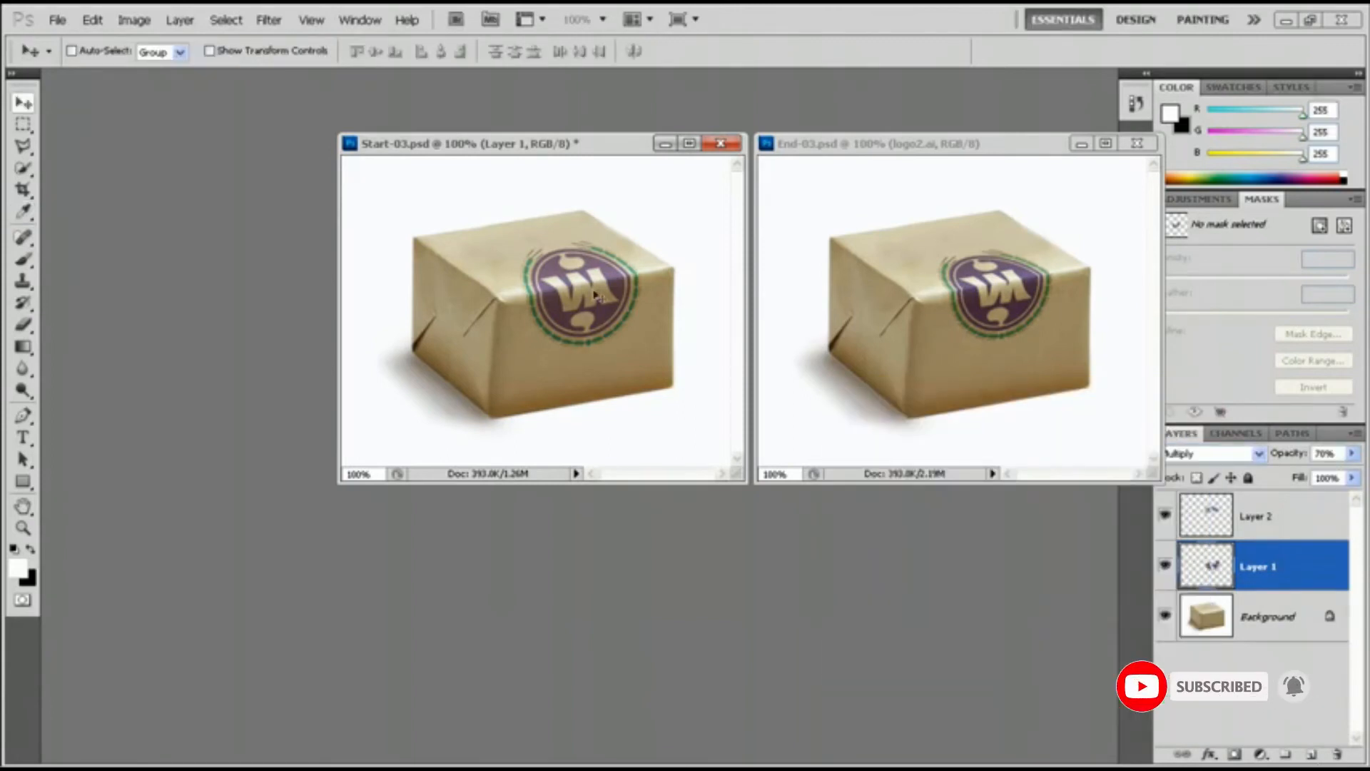